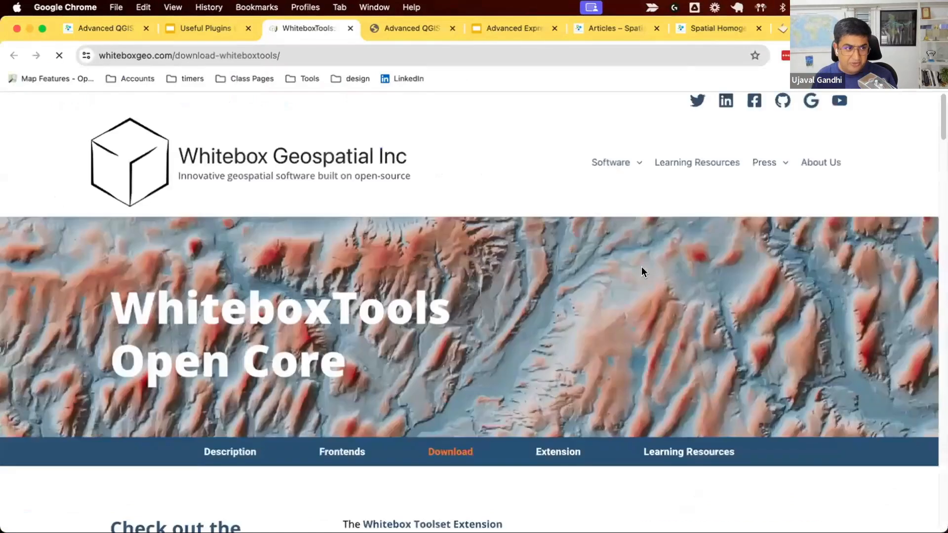
Step: Choose the $0 support amount on the WhiteboxTools Open Core download page
scroll(641, 267, down, 3)
scroll(641, 266, down, 10)
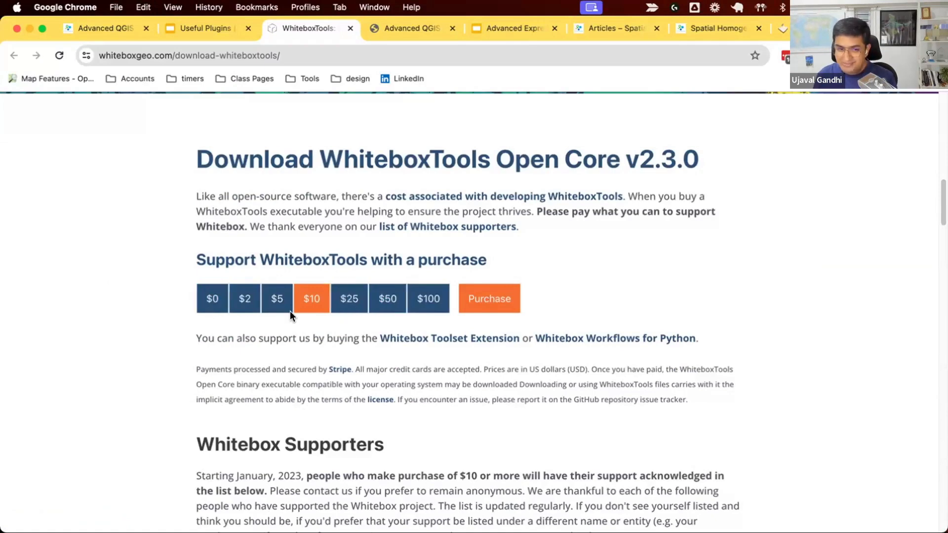
click(209, 304)
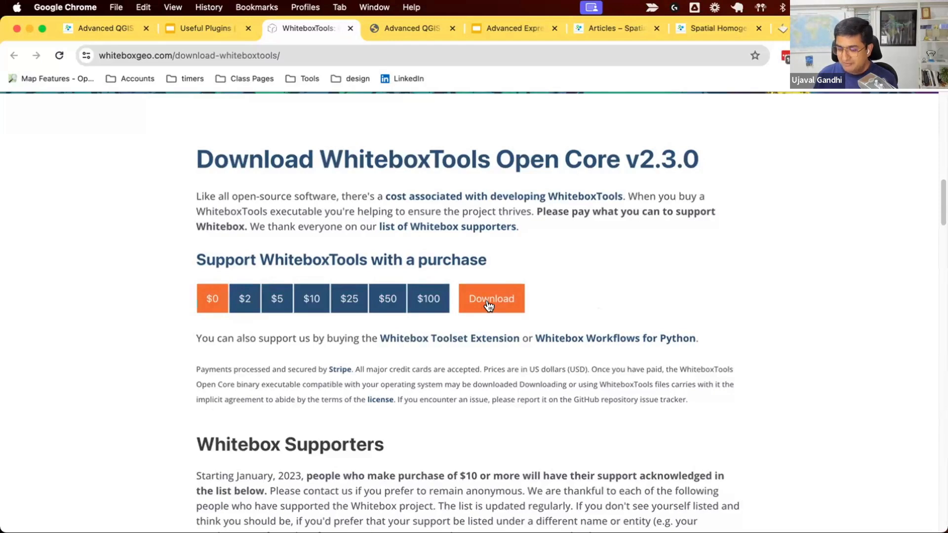
Step: Open the Whitebox Toolset Extension page and browse its example tool outputs
scroll(537, 316, up, 5)
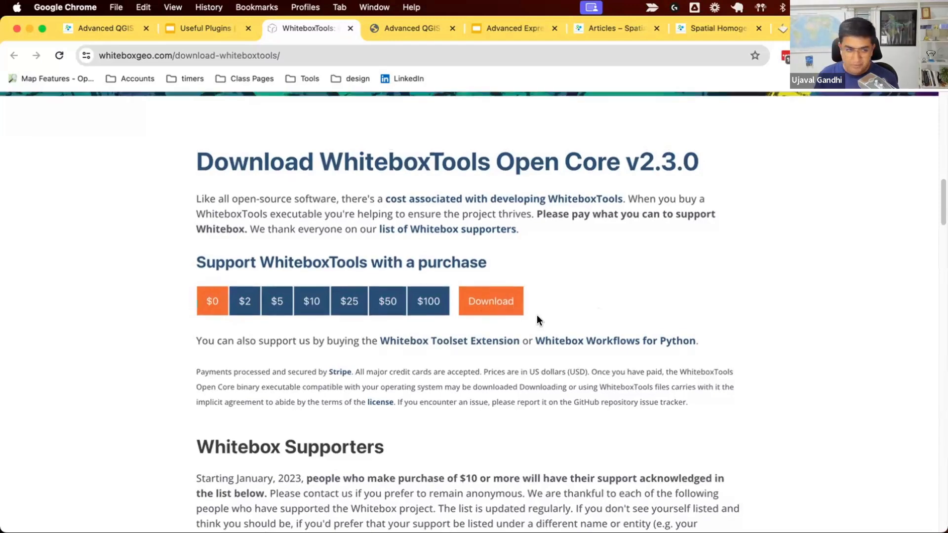
scroll(537, 315, up, 4)
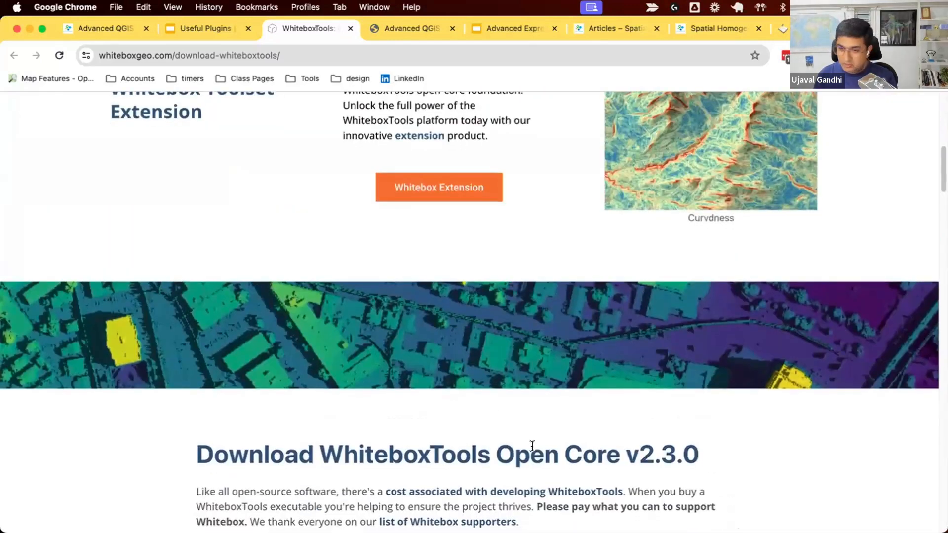
scroll(532, 446, up, 5)
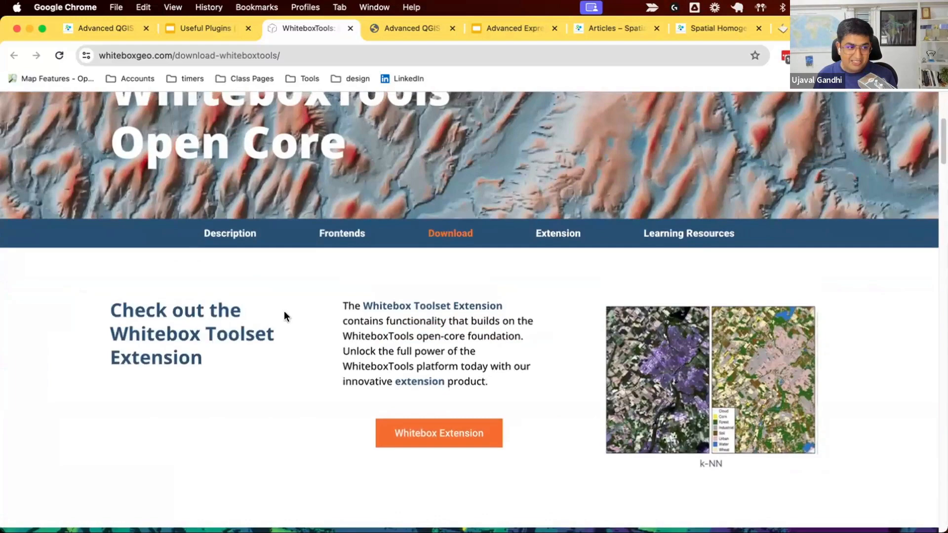
click(431, 425)
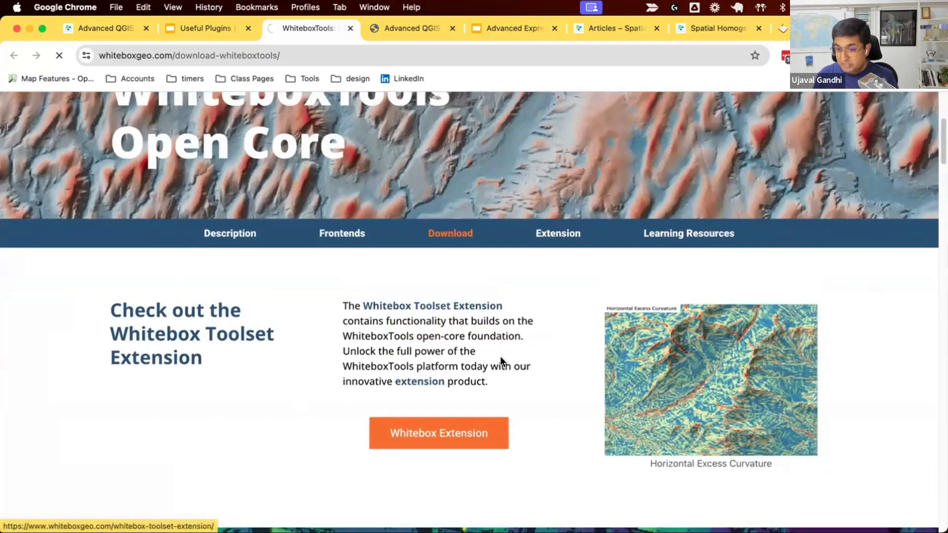
scroll(500, 357, down, 12)
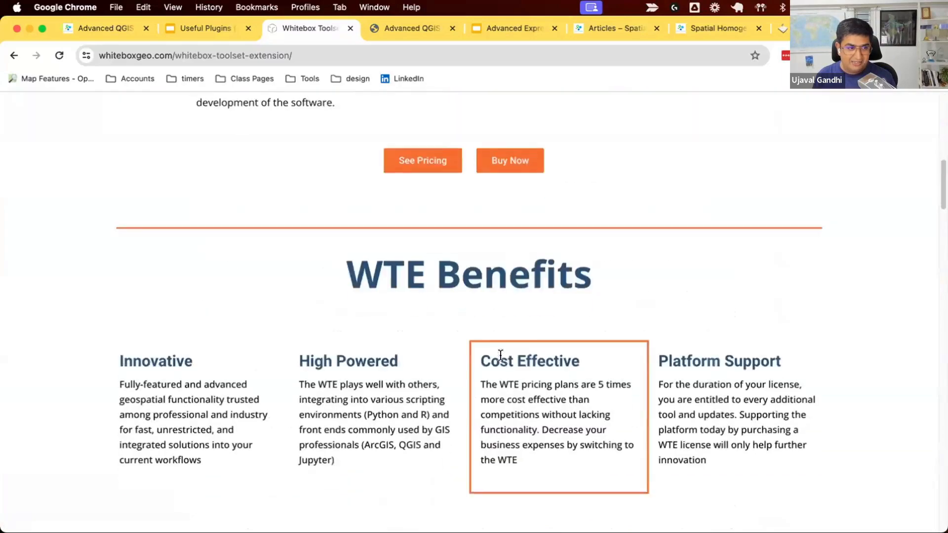
scroll(500, 356, down, 7)
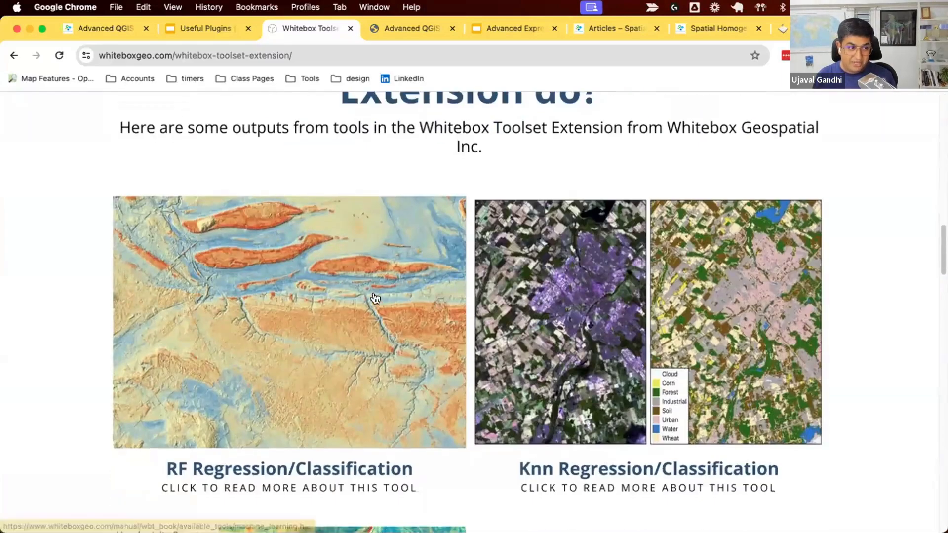
scroll(377, 297, down, 4)
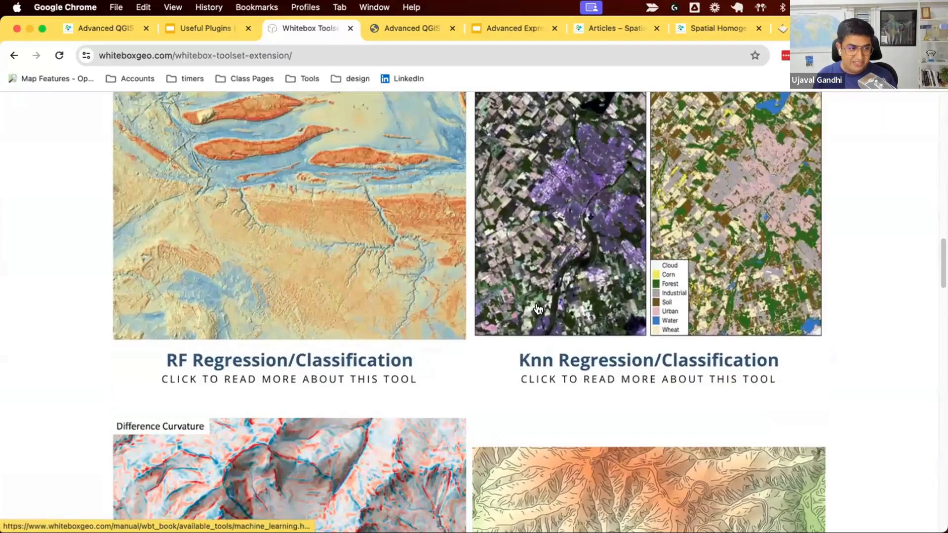
scroll(540, 310, down, 5)
scroll(538, 309, down, 5)
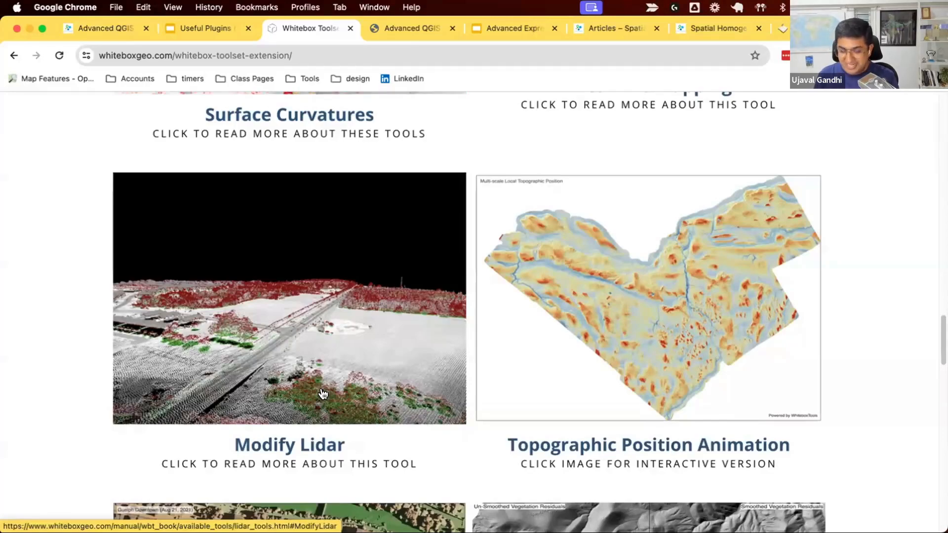
scroll(323, 394, up, 8)
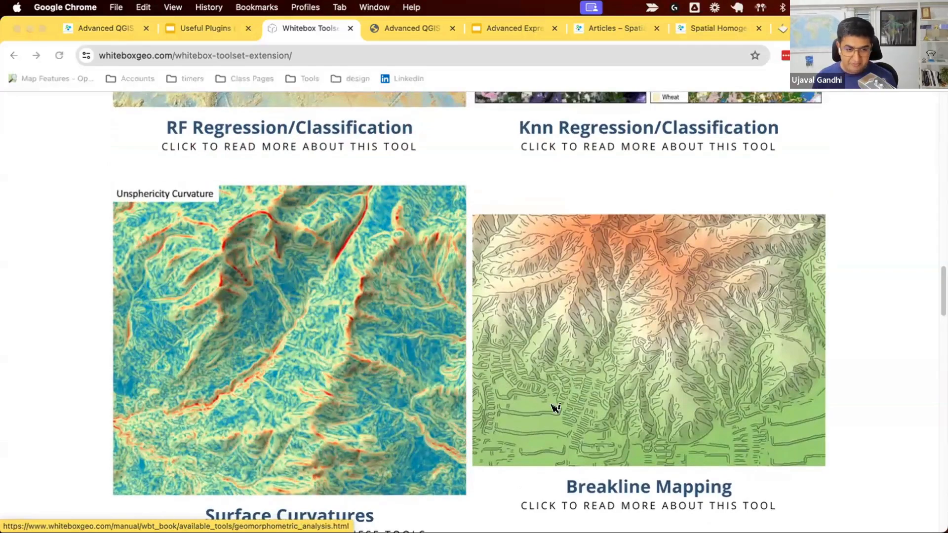
Step: Switch to QGIS and check the installed WhiteboxTools for QGIS plugin in the plugin manager
key(super+Tab)
scroll(99, 217, up, 3)
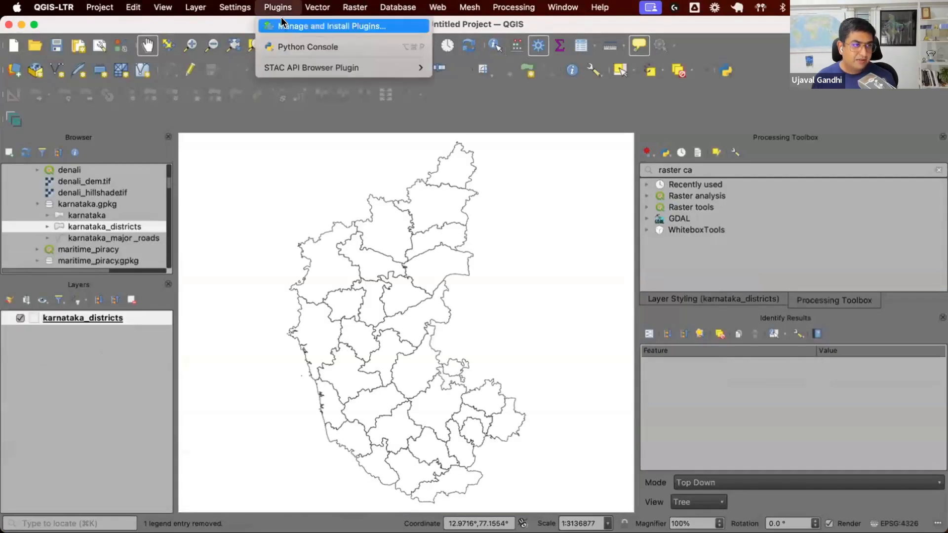
key(Escape)
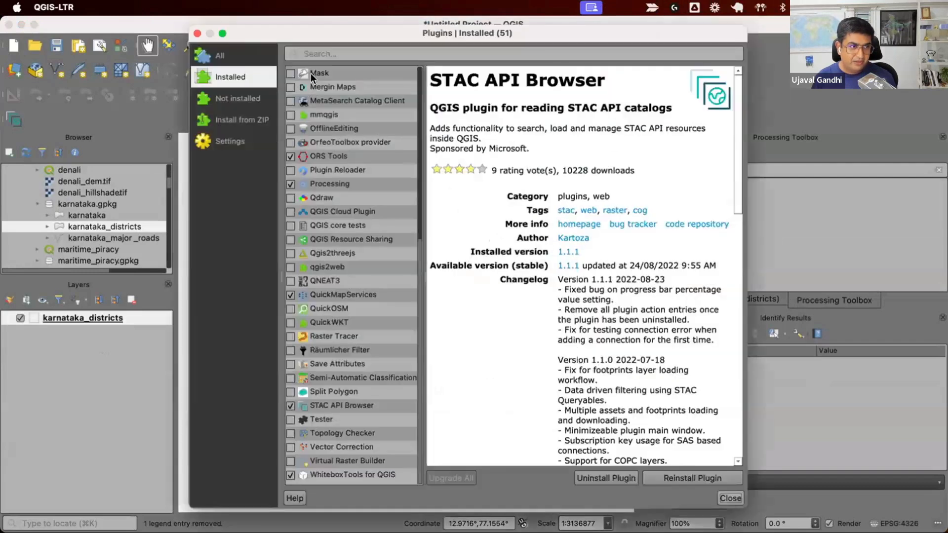
click(306, 57)
text(white)
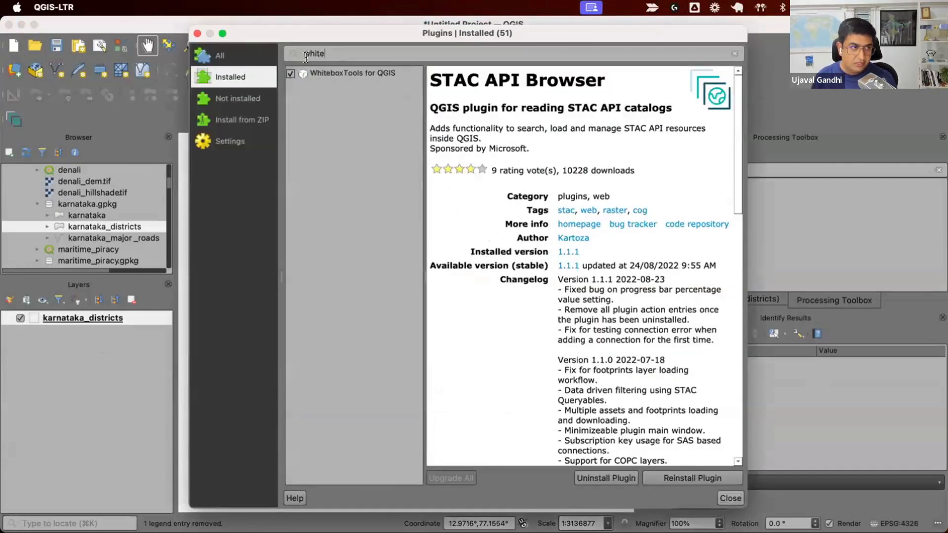
click(316, 72)
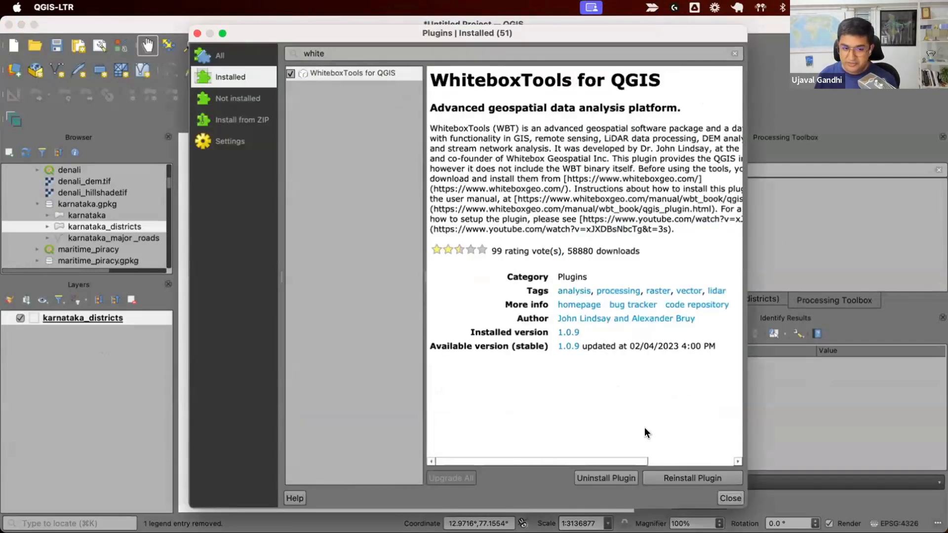
click(730, 497)
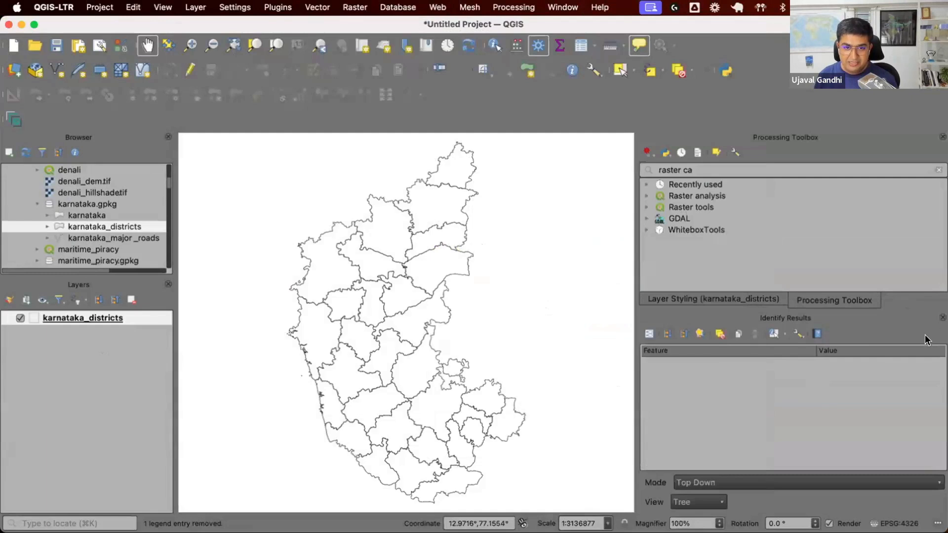
Step: Close the Identify Results panel and clear the Processing Toolbox search
click(942, 317)
click(938, 170)
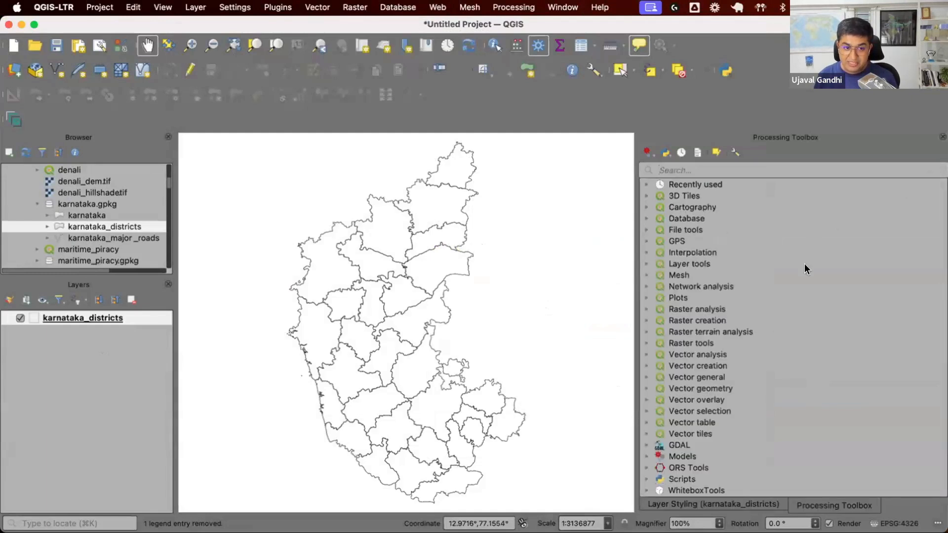
Step: Expand the WhiteboxTools provider in the Processing Toolbox and browse its Data Tools algorithms
click(709, 491)
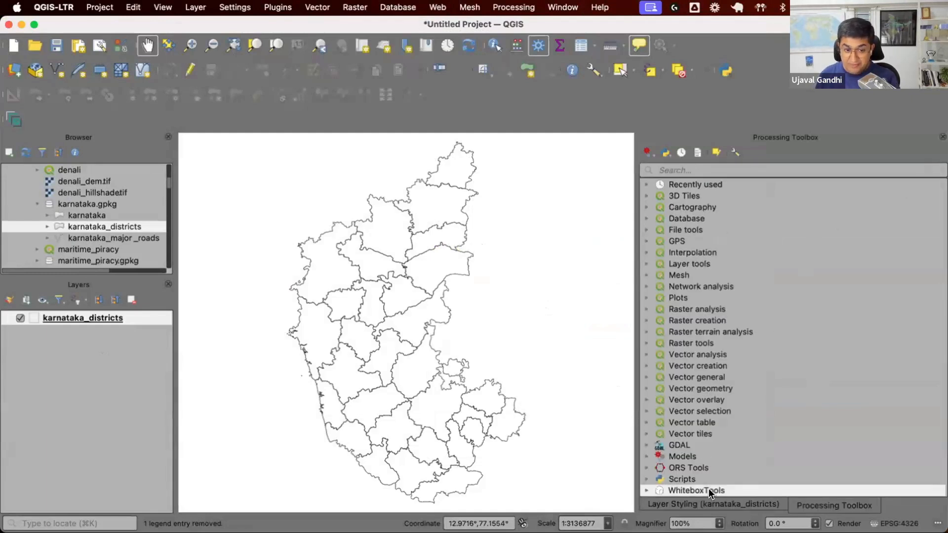
double_click(710, 491)
scroll(748, 429, down, 5)
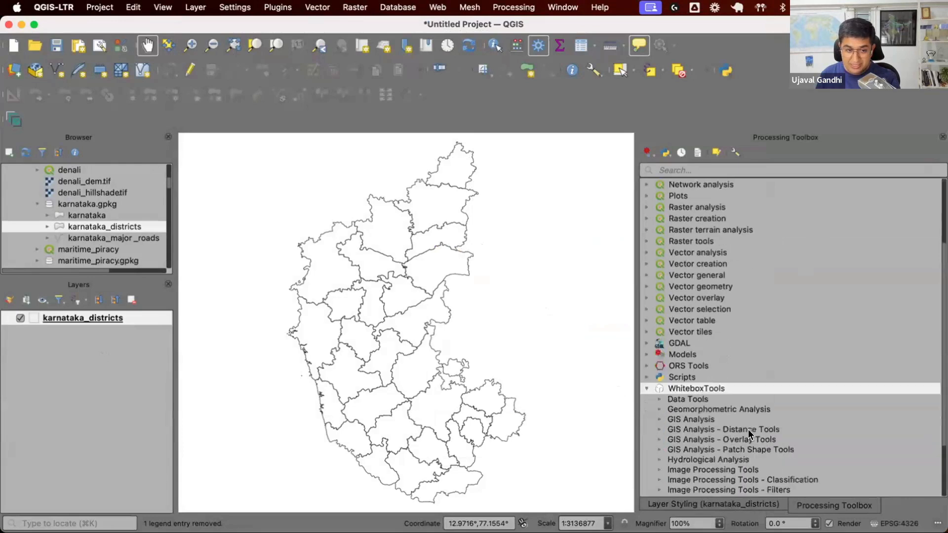
double_click(712, 320)
scroll(713, 321, down, 5)
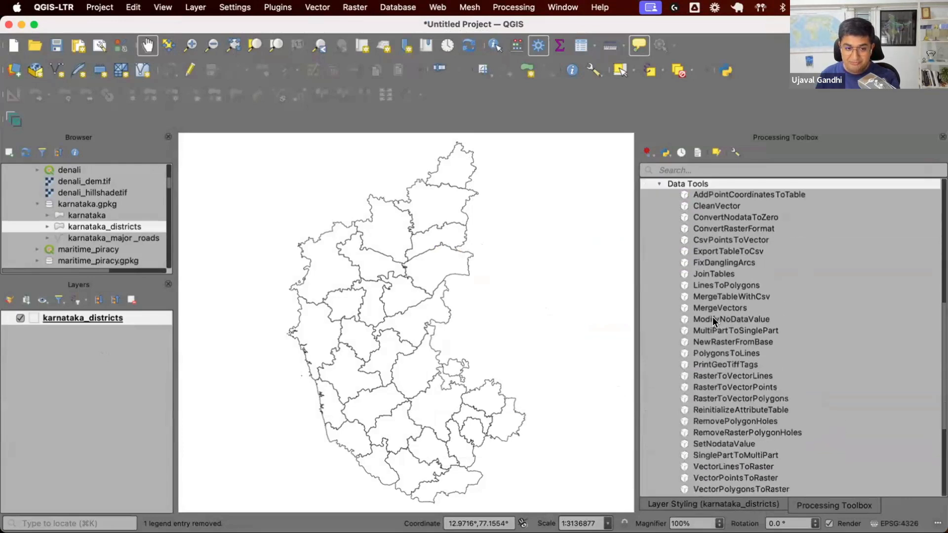
scroll(713, 320, down, 3)
scroll(712, 320, up, 4)
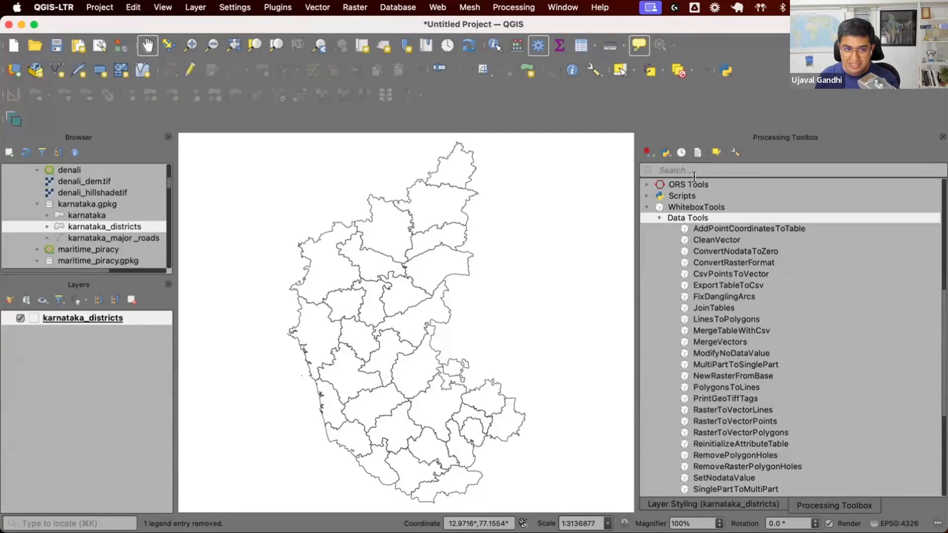
double_click(702, 218)
double_click(701, 310)
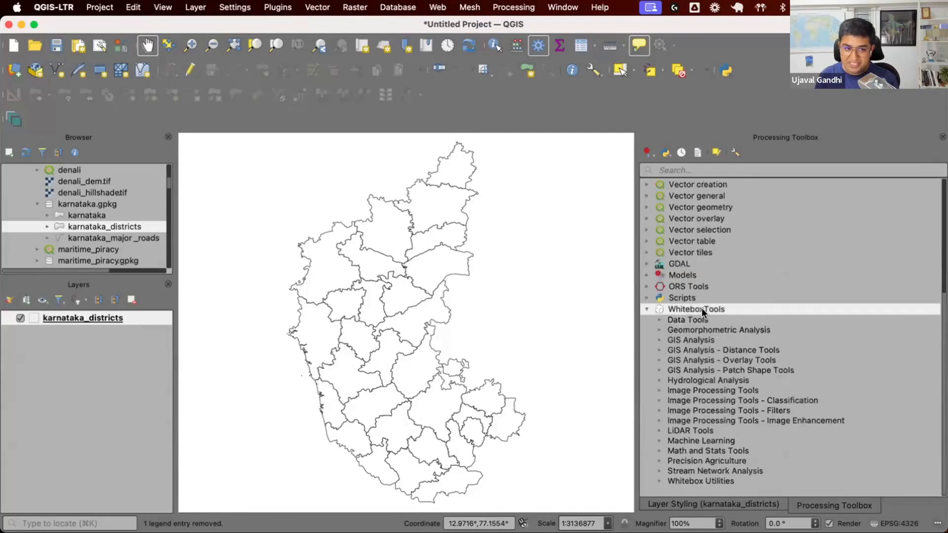
Step: Set the WhiteboxTools executable in Processing options to /Applications/WBT/whitebox_tools and apply
click(735, 153)
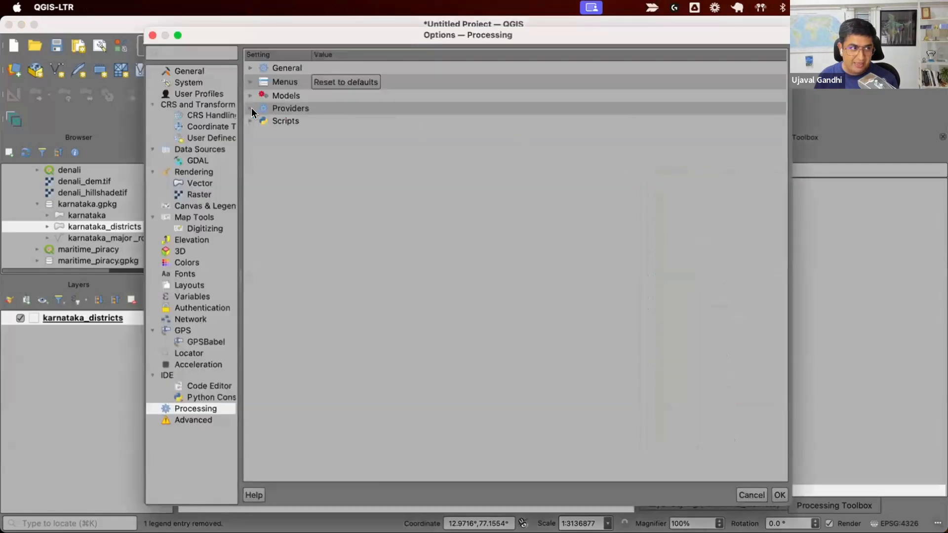
click(250, 108)
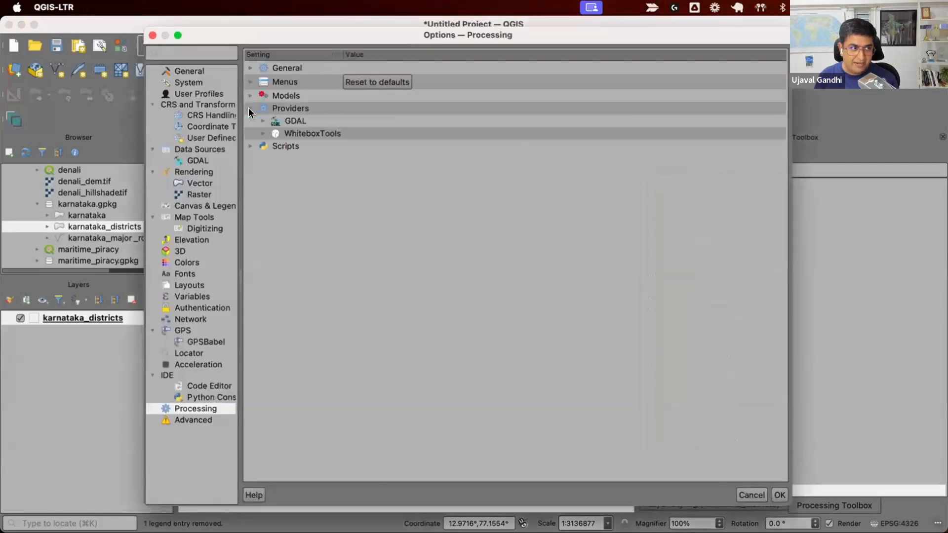
click(263, 133)
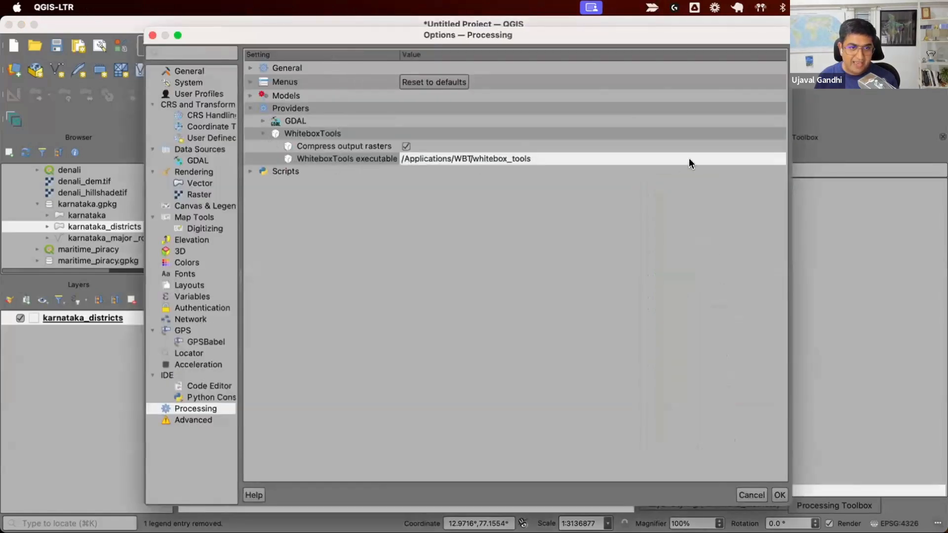
double_click(717, 157)
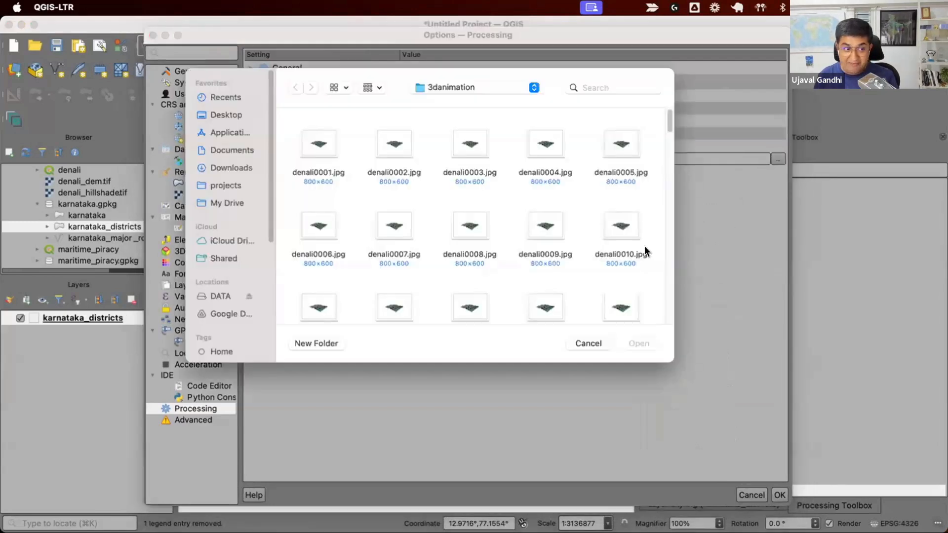
click(221, 131)
scroll(481, 255, down, 5)
scroll(486, 257, down, 10)
scroll(486, 257, down, 10)
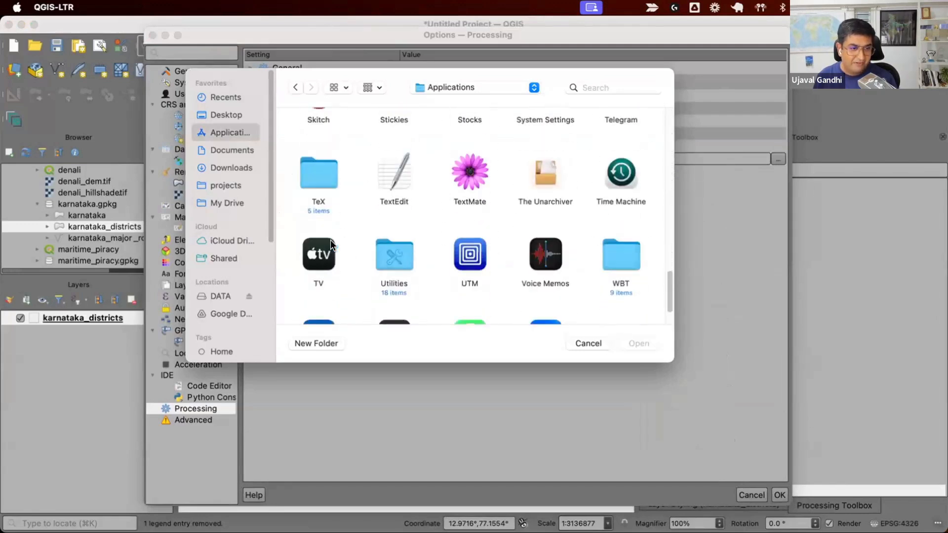
double_click(631, 242)
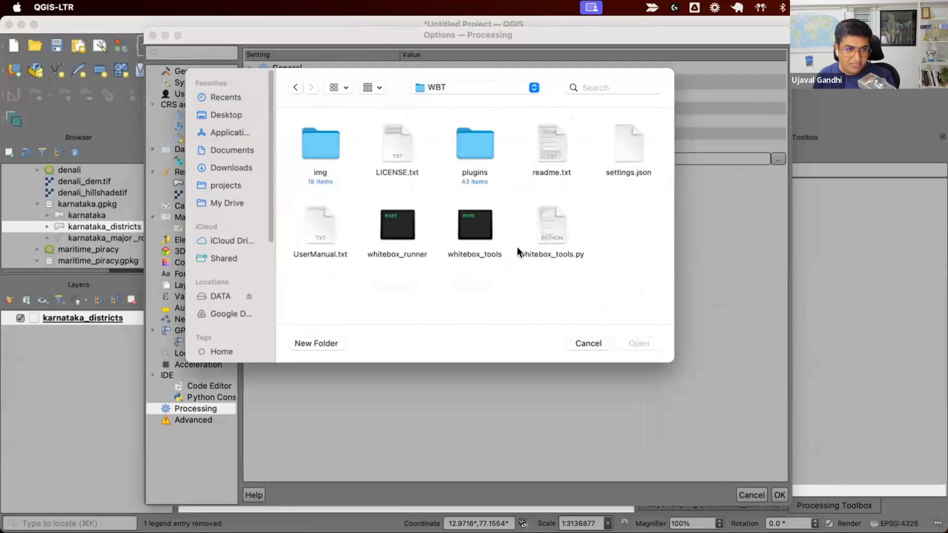
click(468, 229)
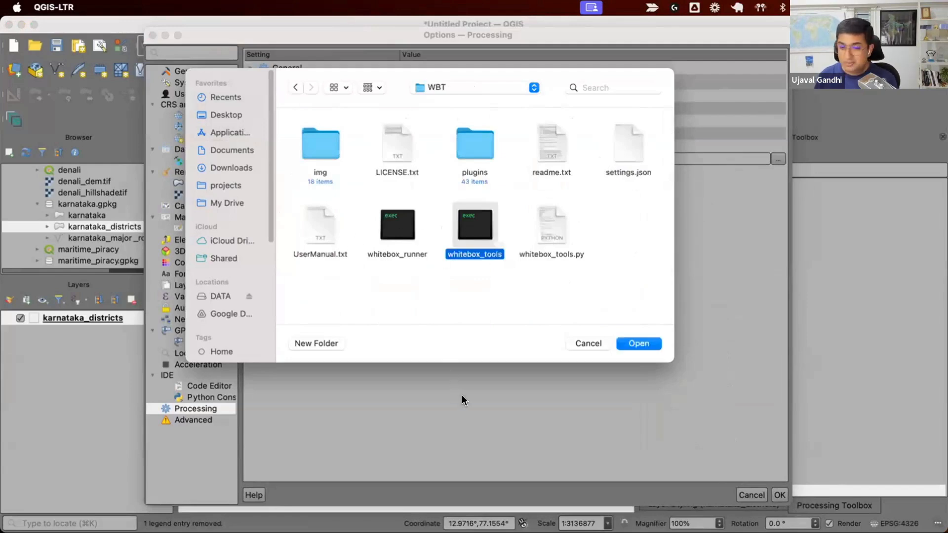
click(638, 343)
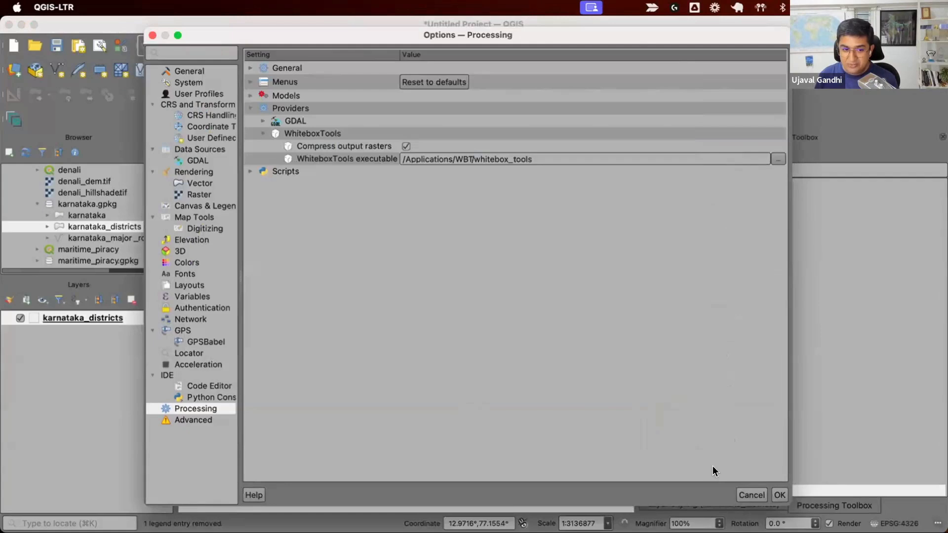
click(741, 490)
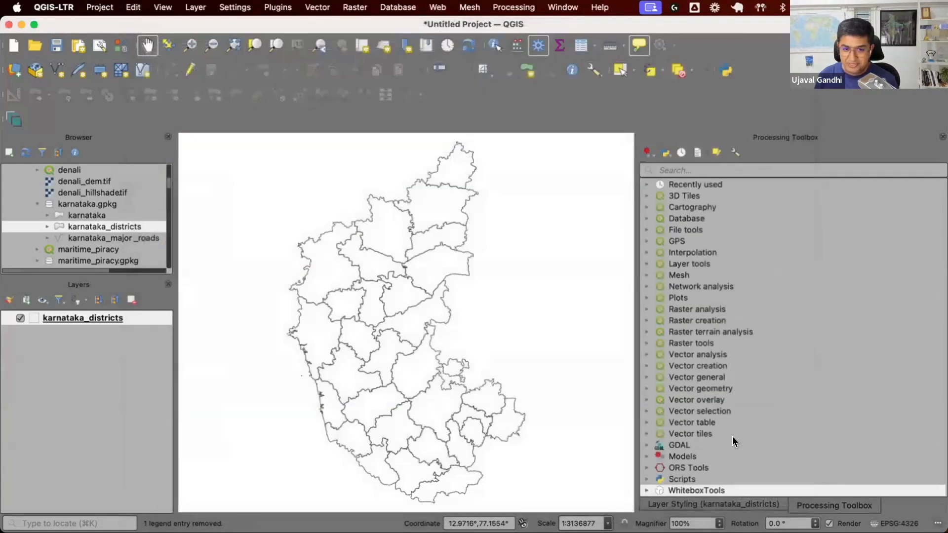
Step: Expand the WhiteboxTools GIS Analysis group in the Processing Toolbox
double_click(730, 490)
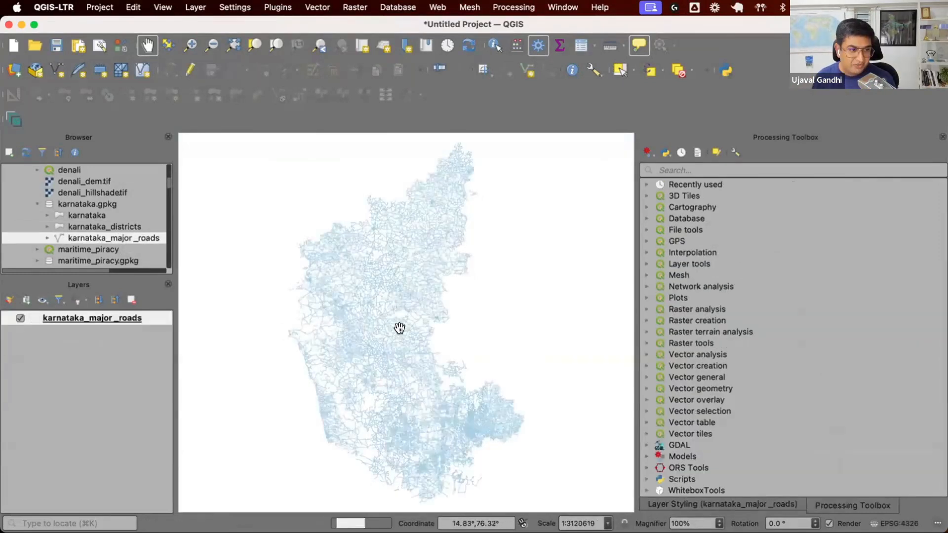
scroll(400, 331, up, 3)
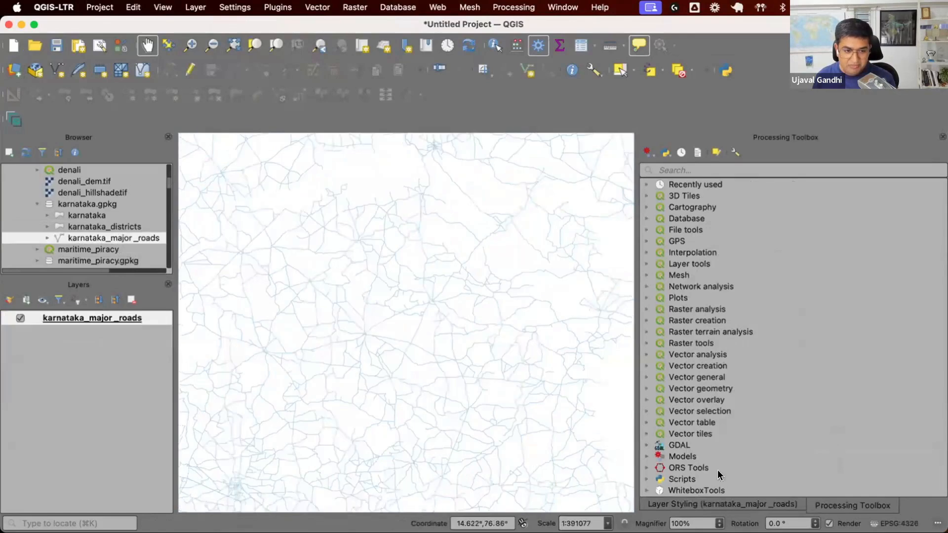
double_click(723, 490)
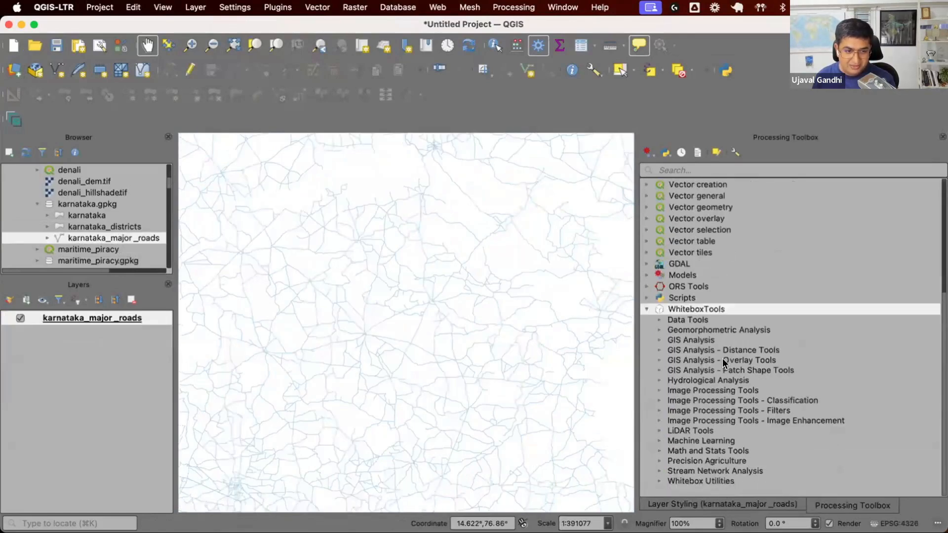
double_click(721, 338)
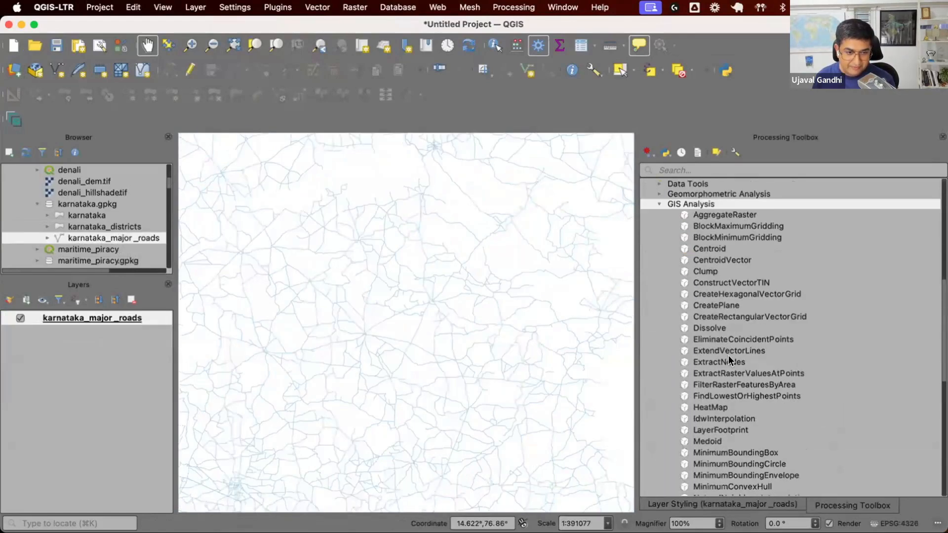
Step: Run the SmoothVectors tool on karnataka_major_roads with filter size 3, saving to a temporary file, and close the dialog
scroll(724, 340, down, 10)
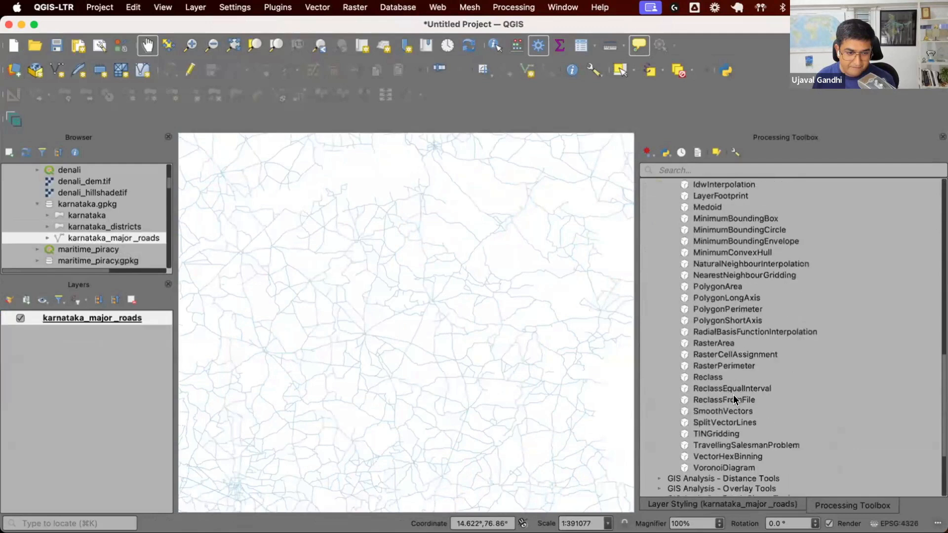
double_click(734, 411)
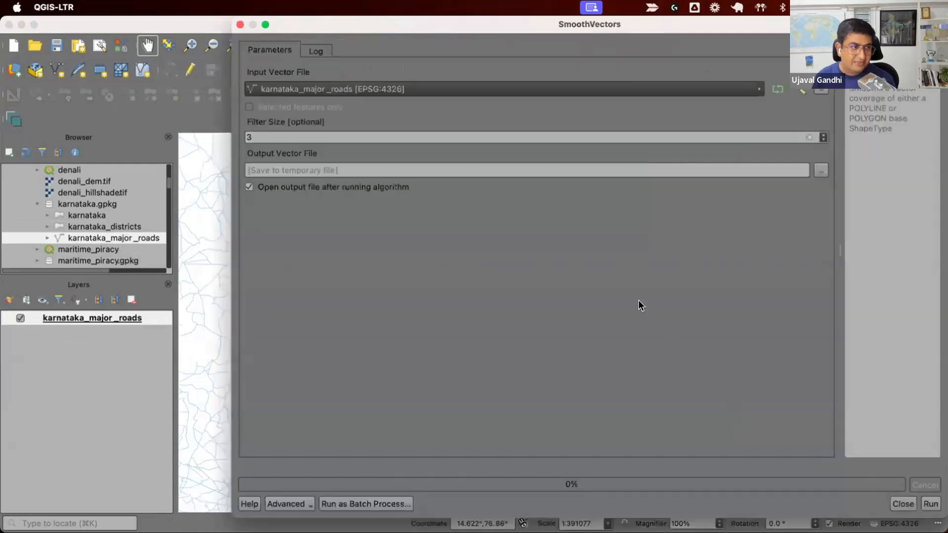
click(930, 503)
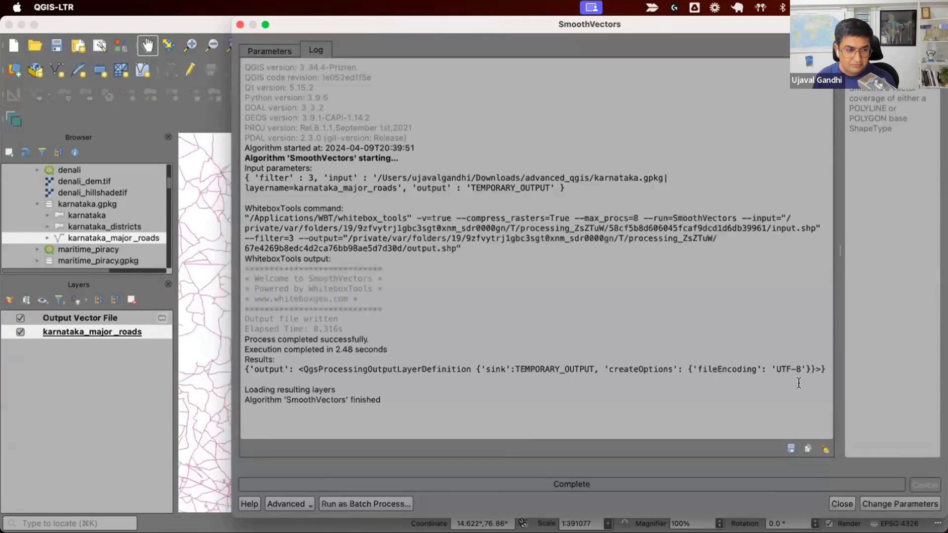
click(841, 503)
Step: Zoom into the roads and toggle the smoothed output layer to compare it with the original lines
scroll(401, 303, up, 2)
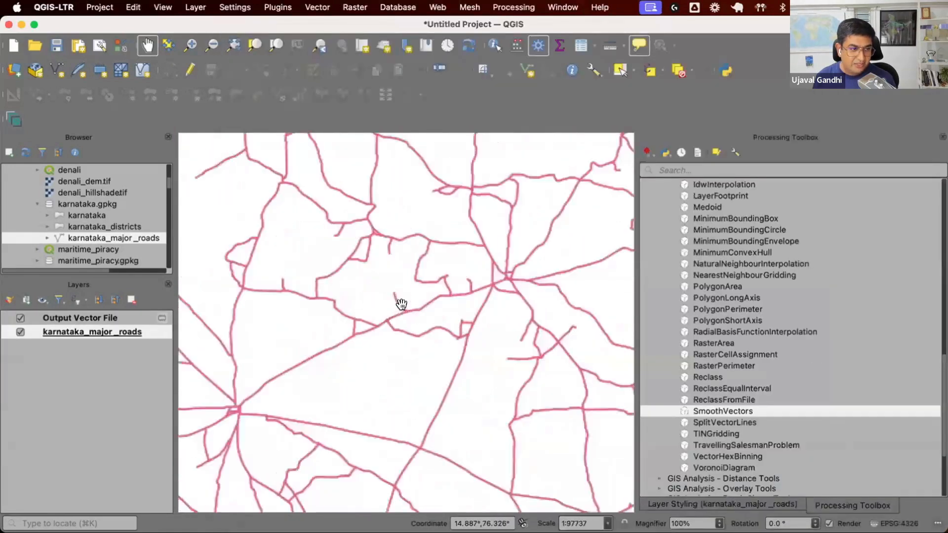
scroll(402, 303, up, 2)
click(18, 318)
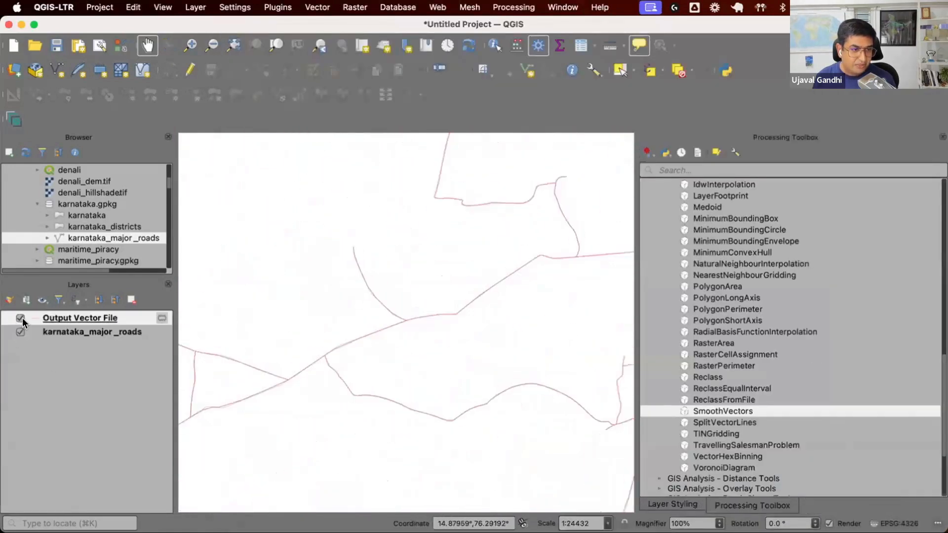
click(19, 317)
scroll(275, 334, down, 1)
drag(274, 334, 381, 289)
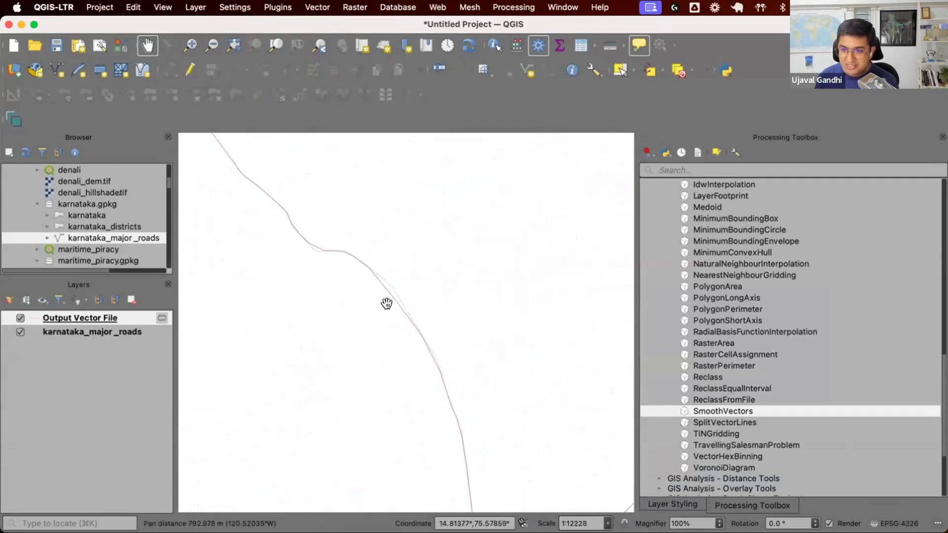
scroll(386, 303, down, 1)
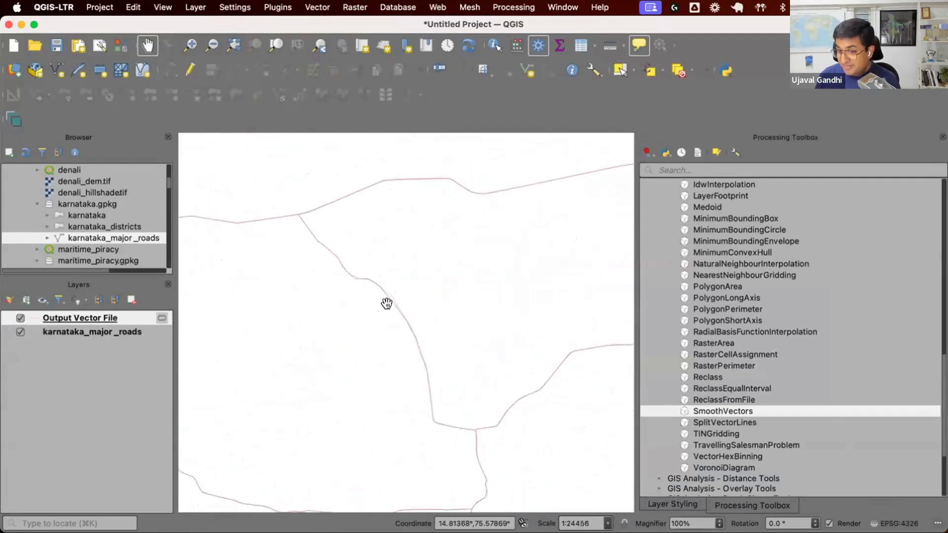
scroll(387, 303, down, 4)
scroll(829, 390, up, 5)
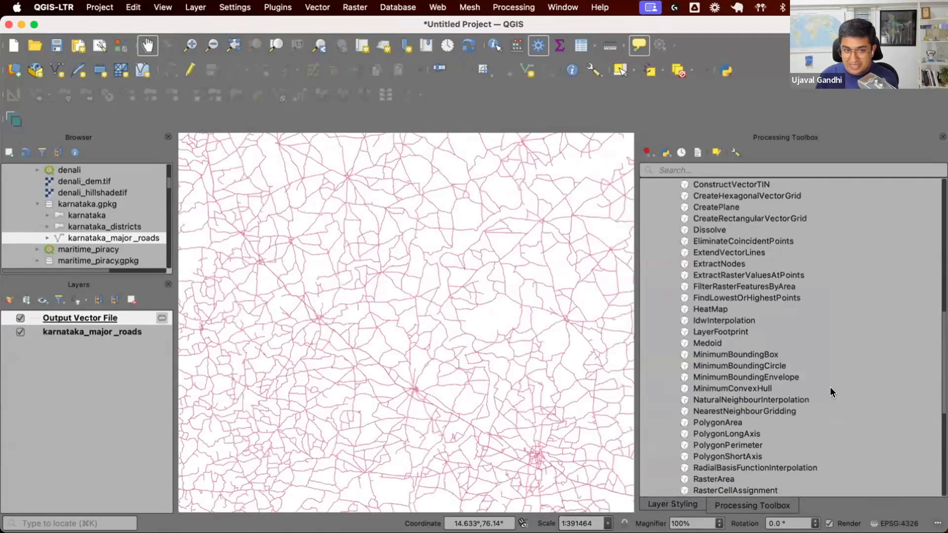
scroll(831, 388, up, 2)
double_click(714, 272)
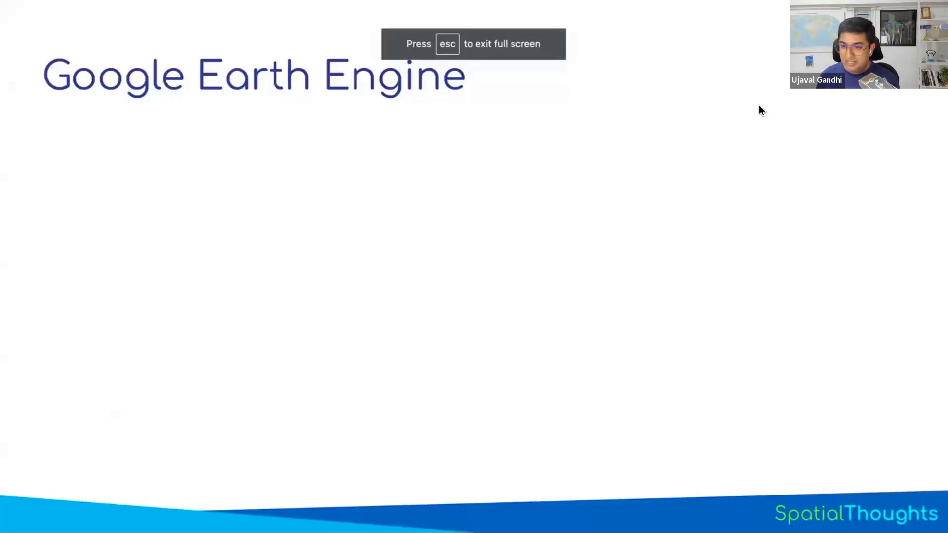
key(Right)
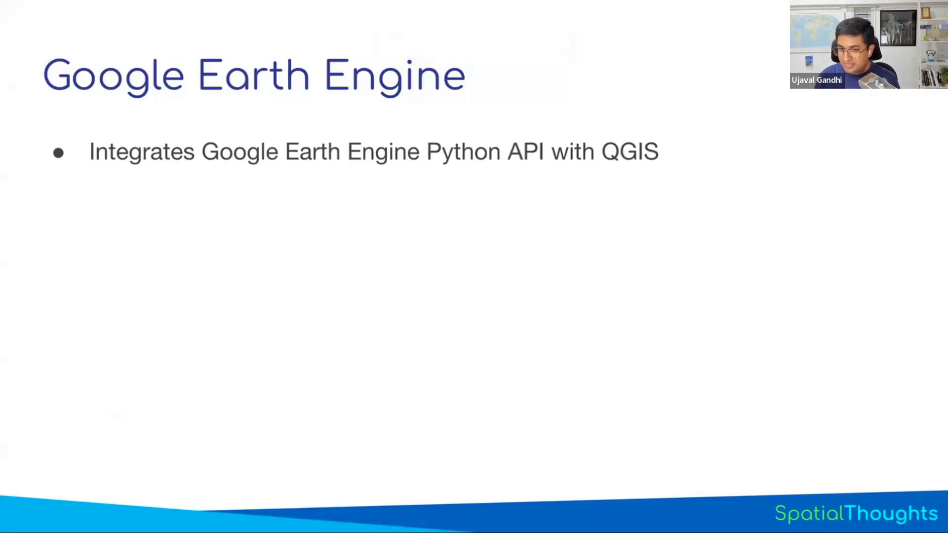
key(Right)
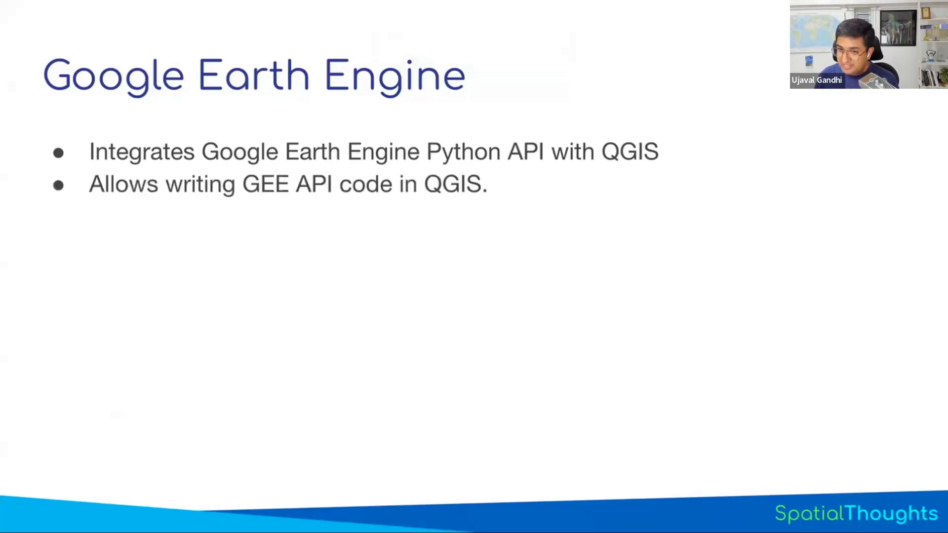
key(Right)
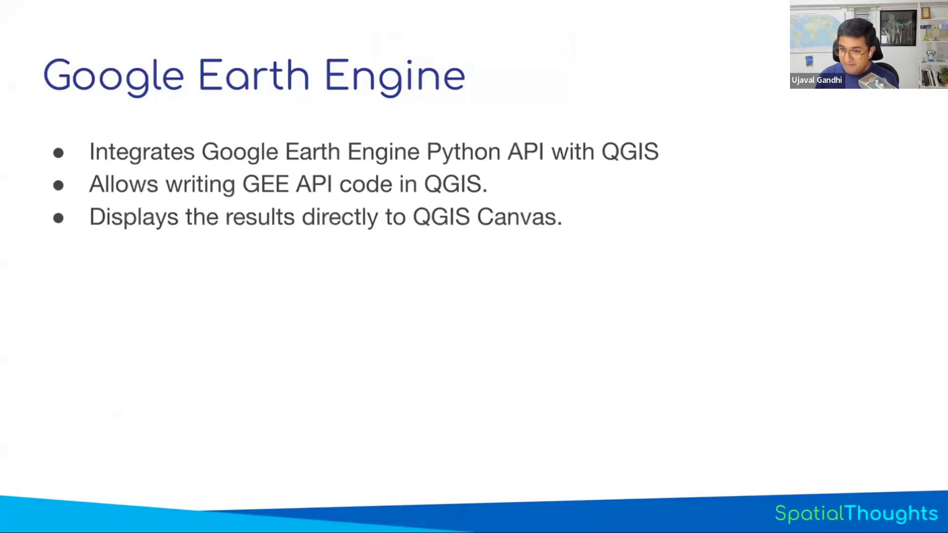
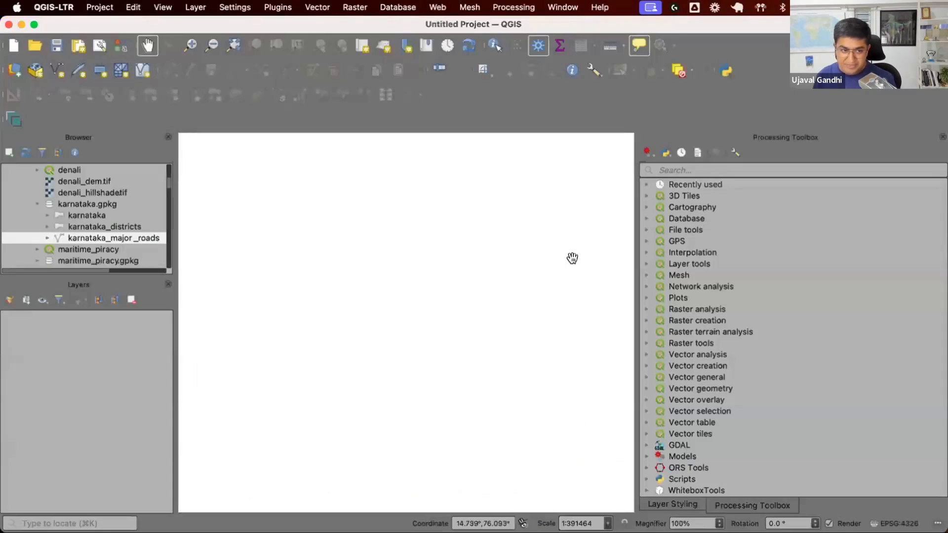
Step: Enable the installed Globe Builder plugin in the plugin manager and close the manager
click(279, 10)
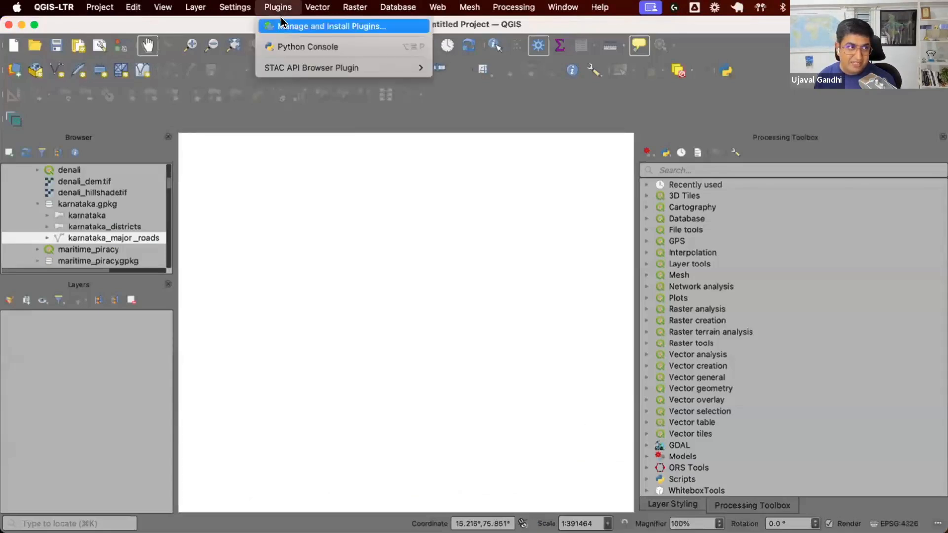
click(282, 23)
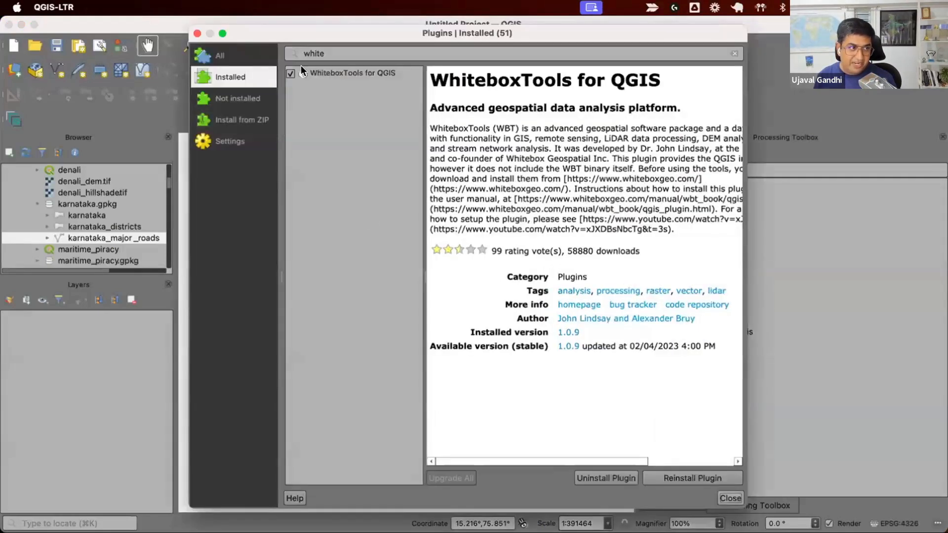
click(291, 405)
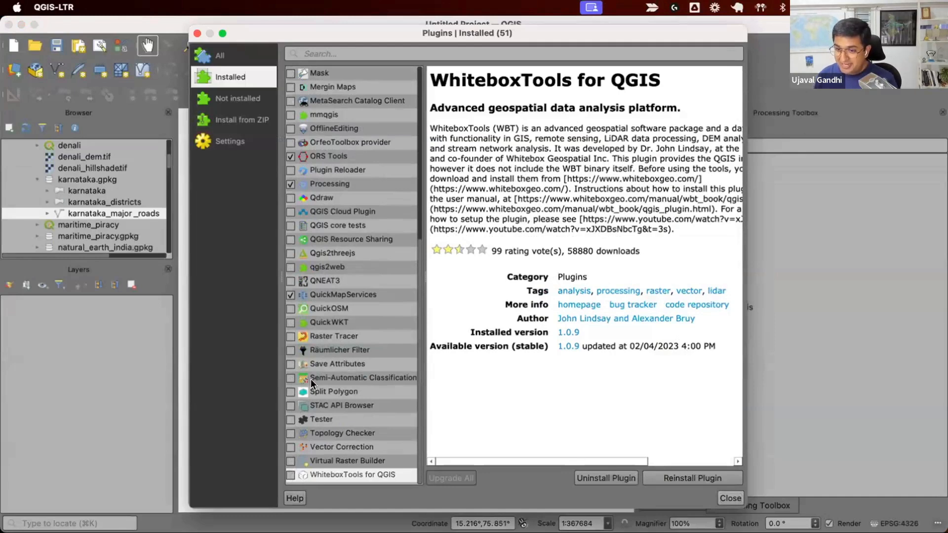
scroll(325, 370, up, 3)
scroll(325, 370, up, 4)
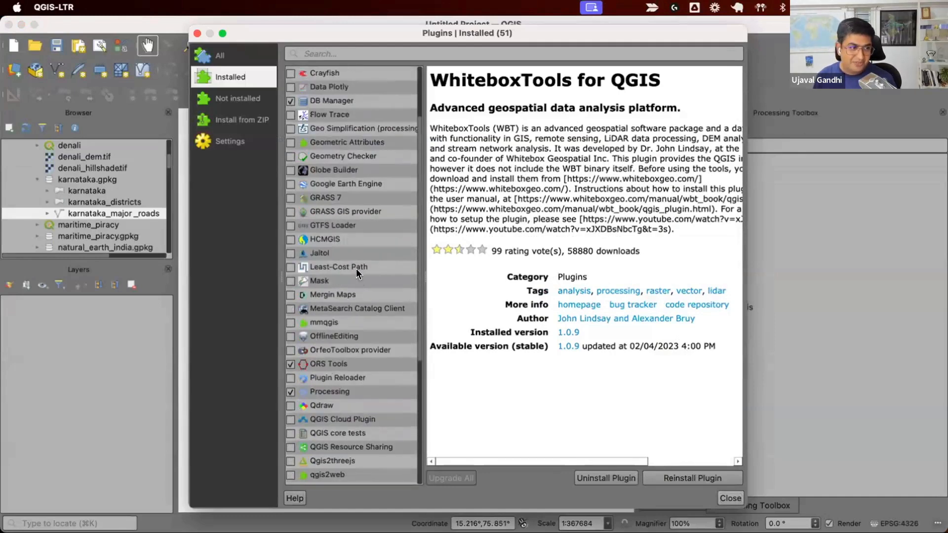
click(343, 183)
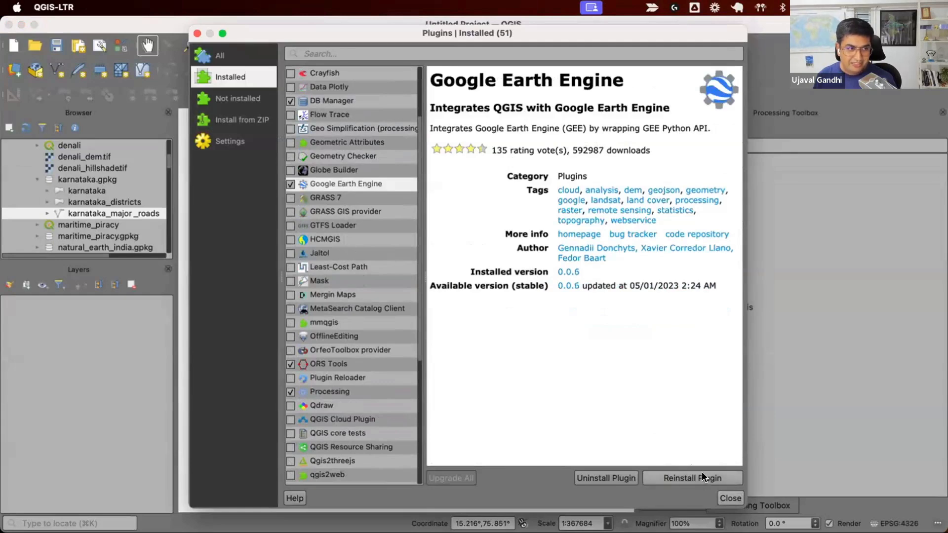
click(290, 171)
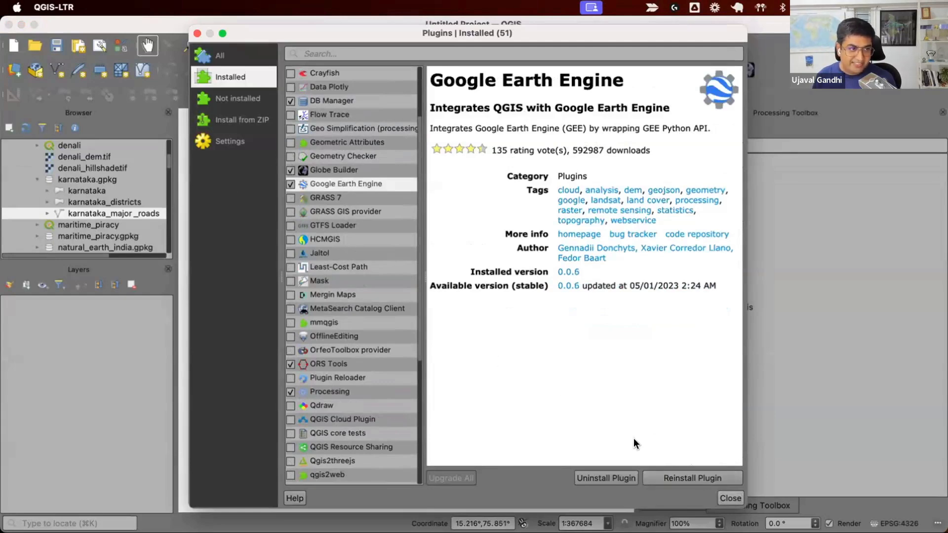
click(731, 499)
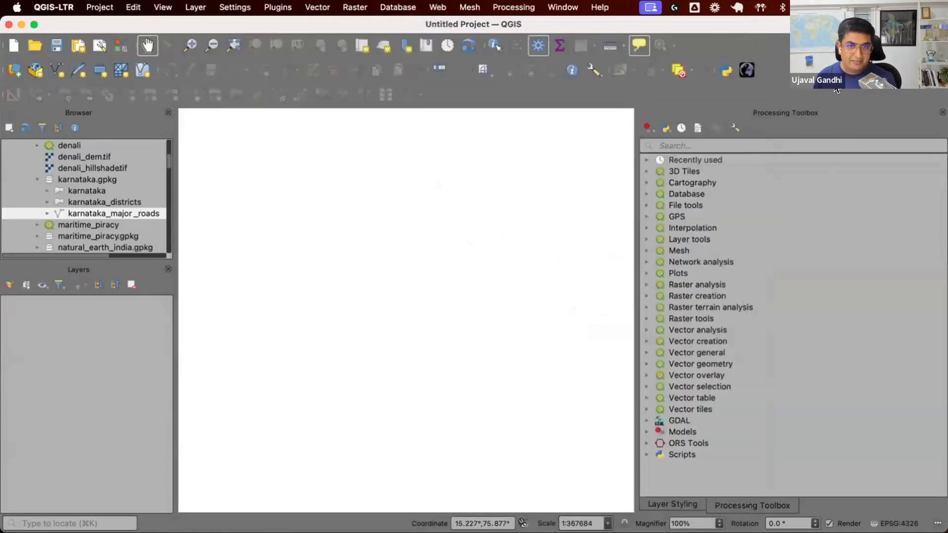
Step: Close the Processing Toolbox and Layer Styling panels
click(942, 112)
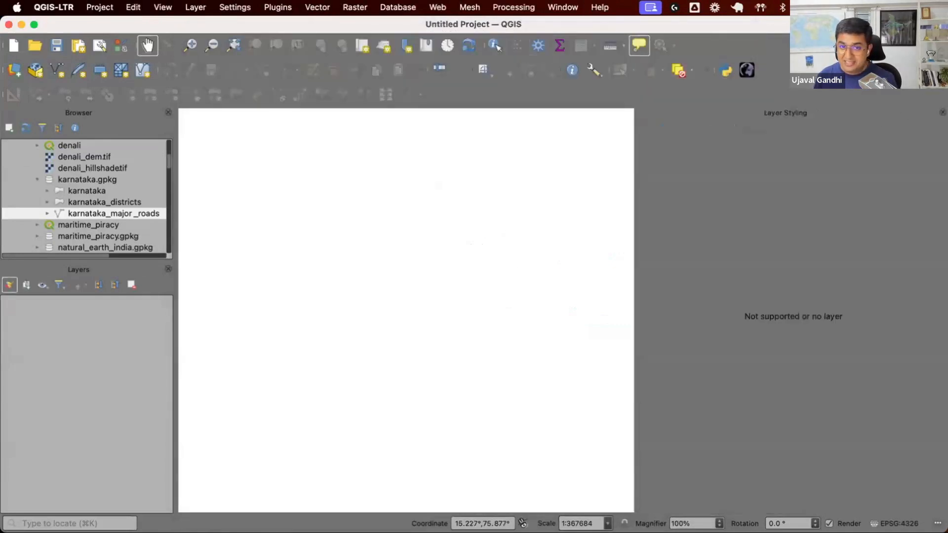
click(942, 112)
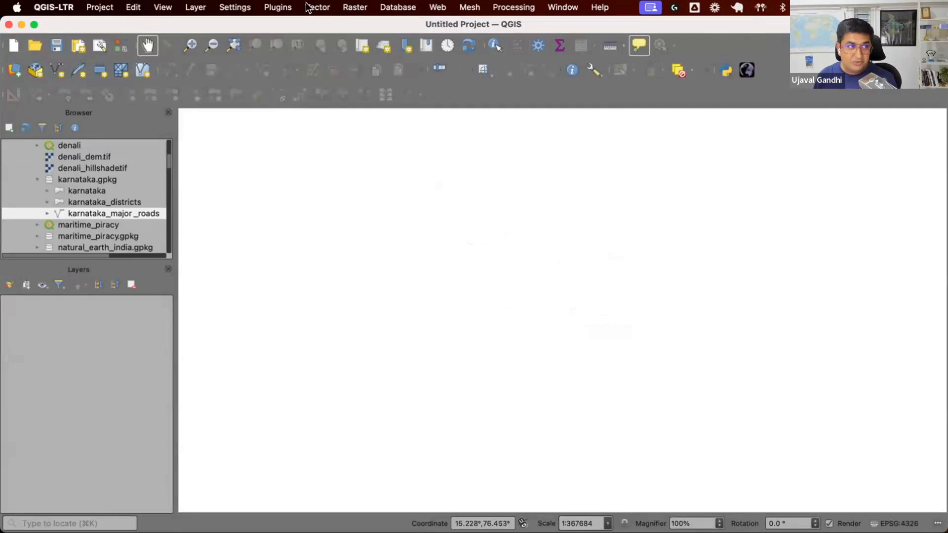
Step: Open the Python Console with its script editor showing ee_qgis.py, and enlarge the console
click(276, 8)
click(274, 47)
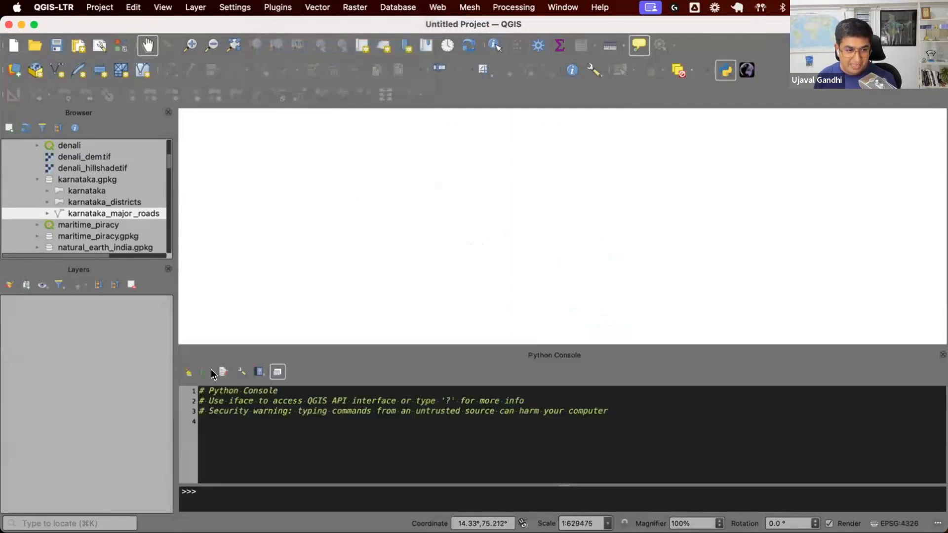
click(223, 371)
drag(609, 348, 612, 238)
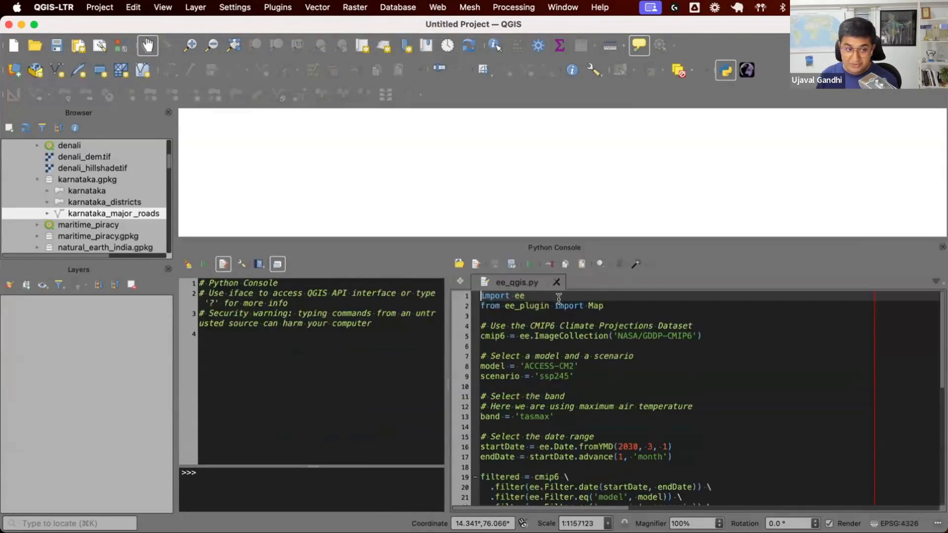
Step: Review the Earth Engine temperature script and run ee_qgis.py from the editor
drag(481, 387, 574, 406)
scroll(572, 407, down, 3)
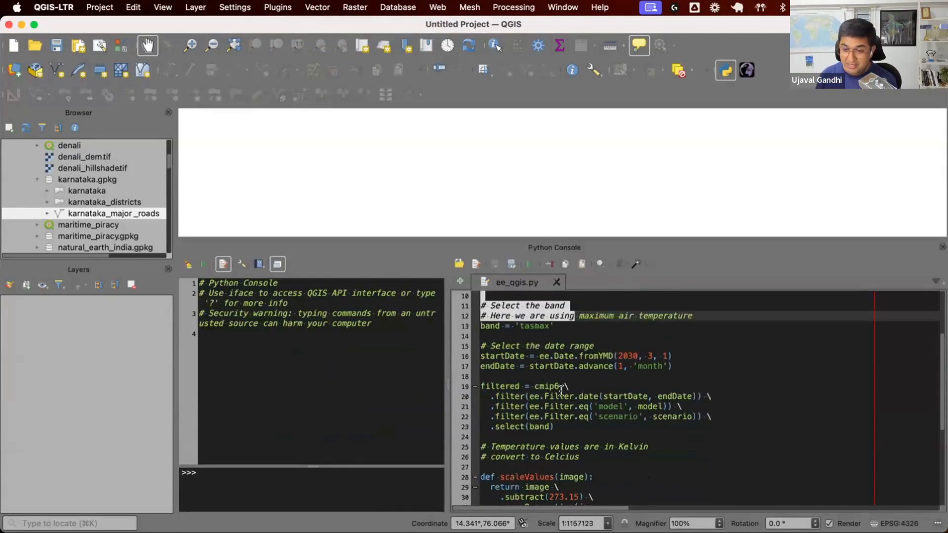
click(572, 422)
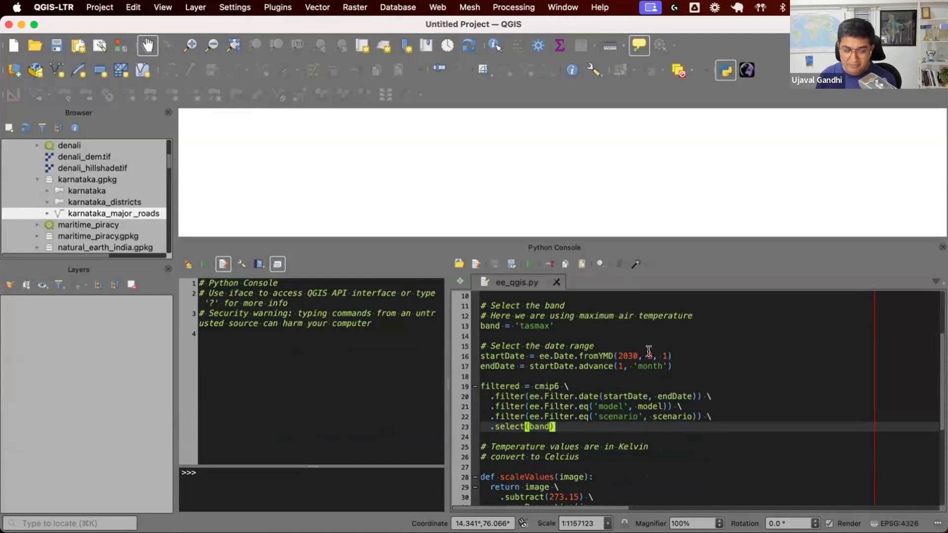
scroll(633, 351, down, 5)
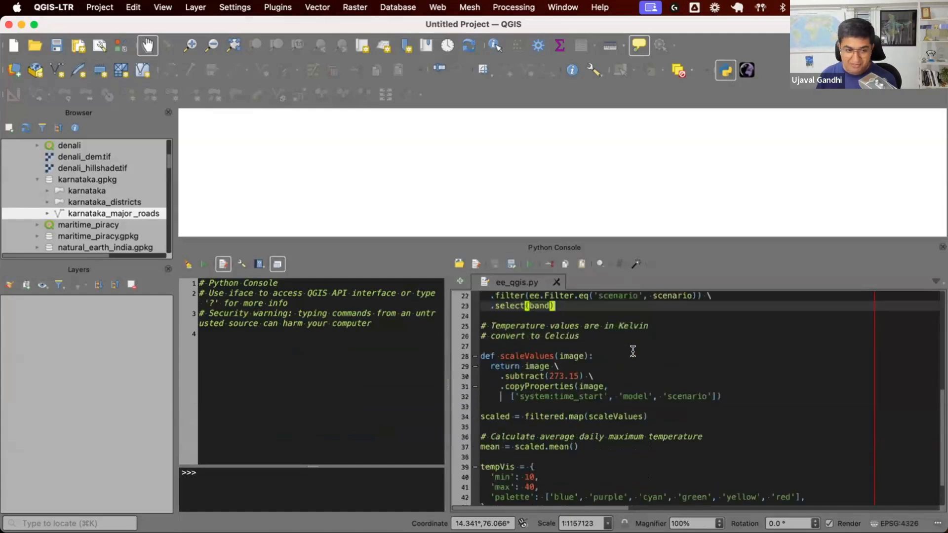
click(530, 265)
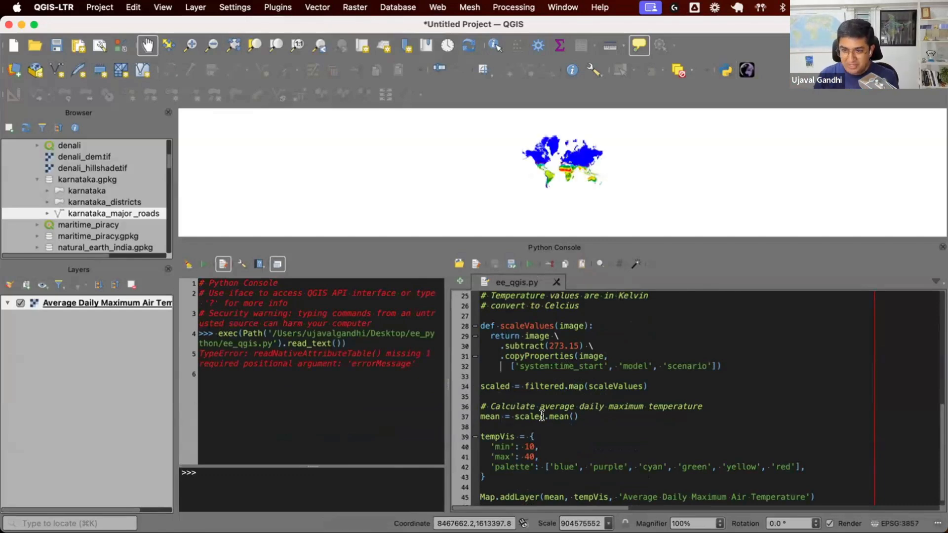
Step: Enlarge the map canvas and zoom into the Average Daily Maximum Air Temperature layer
scroll(573, 163, up, 1)
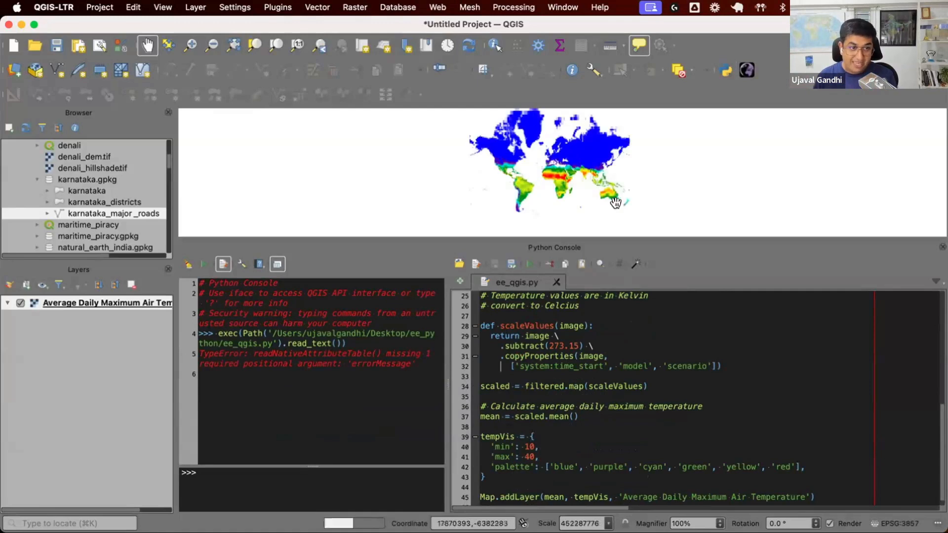
drag(639, 238, 639, 352)
scroll(564, 254, up, 2)
drag(561, 184, 562, 157)
scroll(565, 257, down, 1)
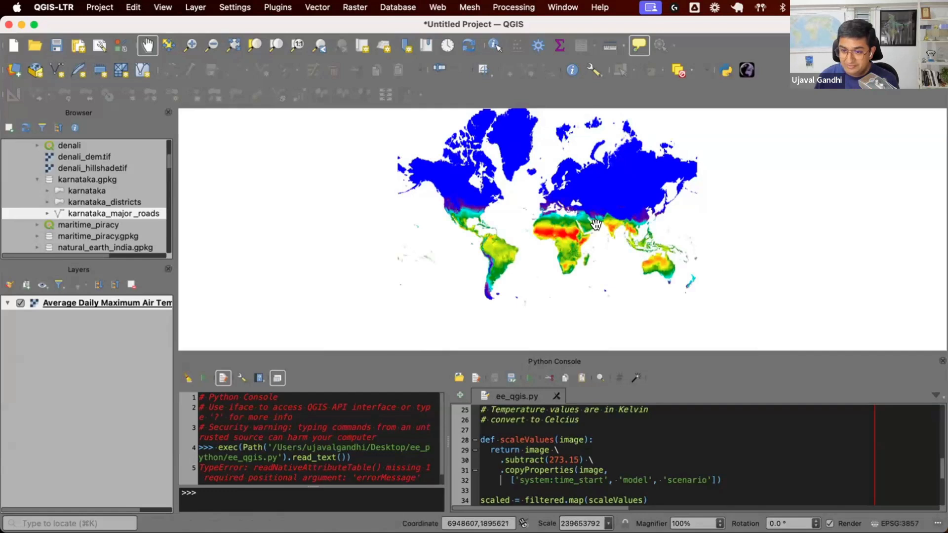
scroll(596, 225, up, 1)
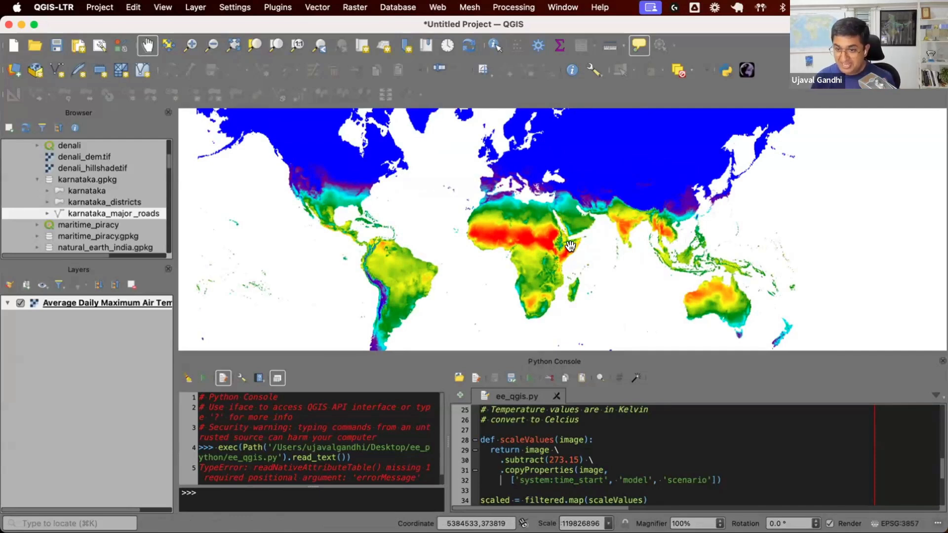
key(super+Tab)
click(176, 18)
click(768, 115)
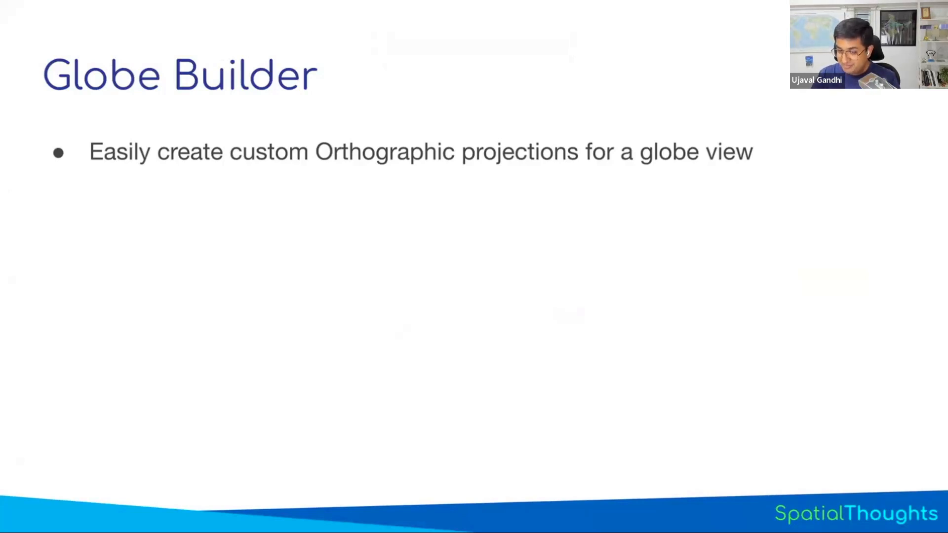
key(Right)
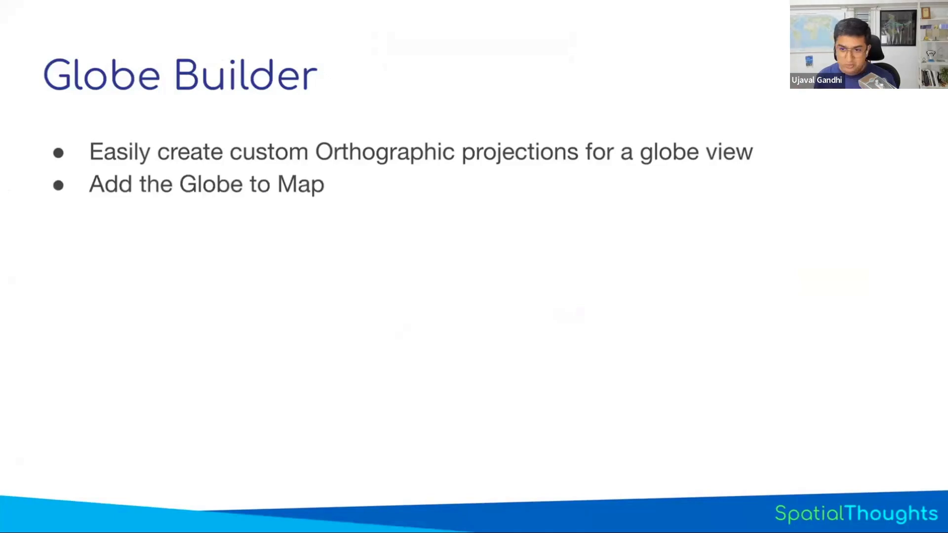
key(Right)
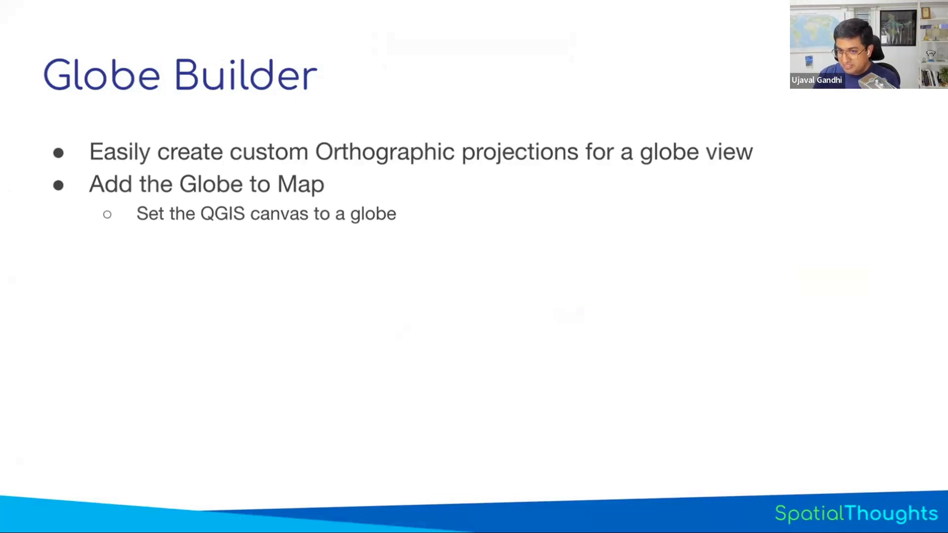
key(Right)
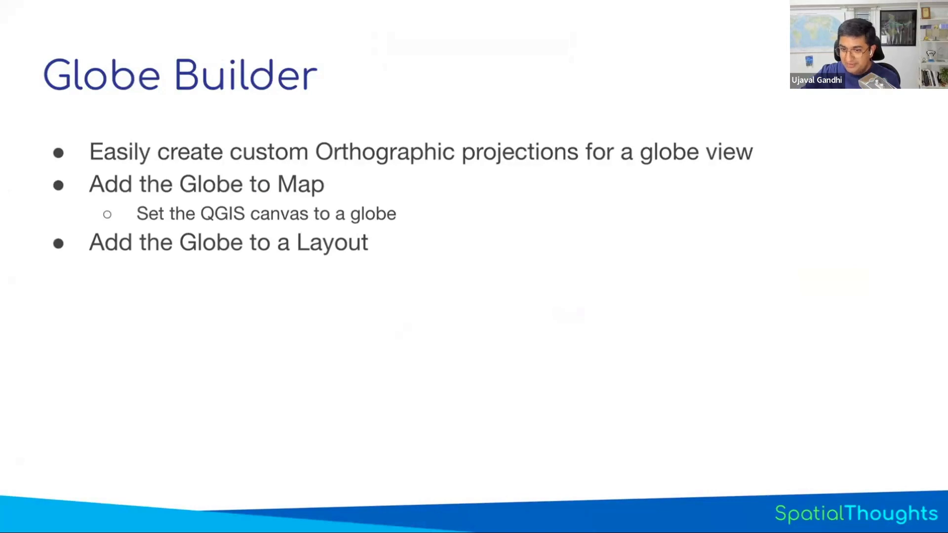
key(Right)
key(Escape)
key(super+Tab)
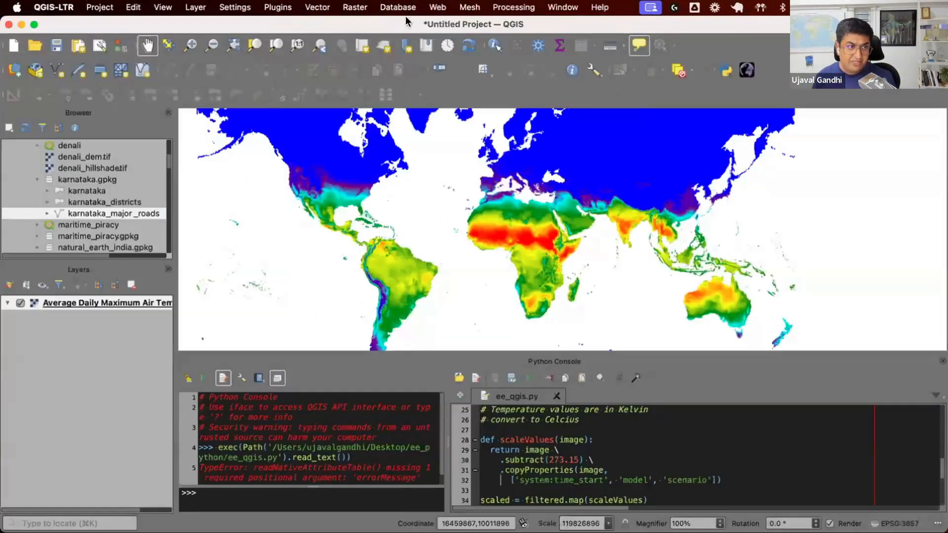
Step: Open the Globe Builder panel, widen it, and keep Azimuthal Orthographic as the projection
click(284, 7)
mouse_move(311, 64)
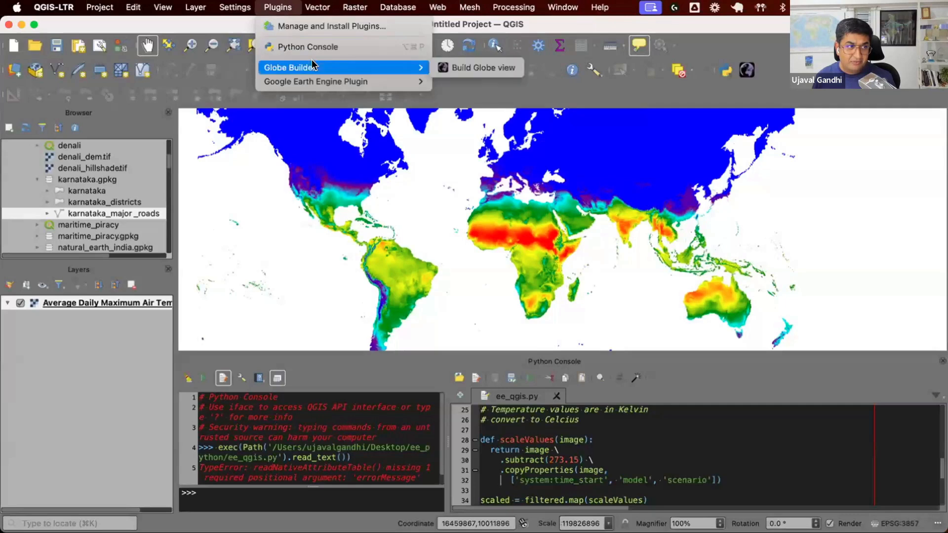
click(449, 67)
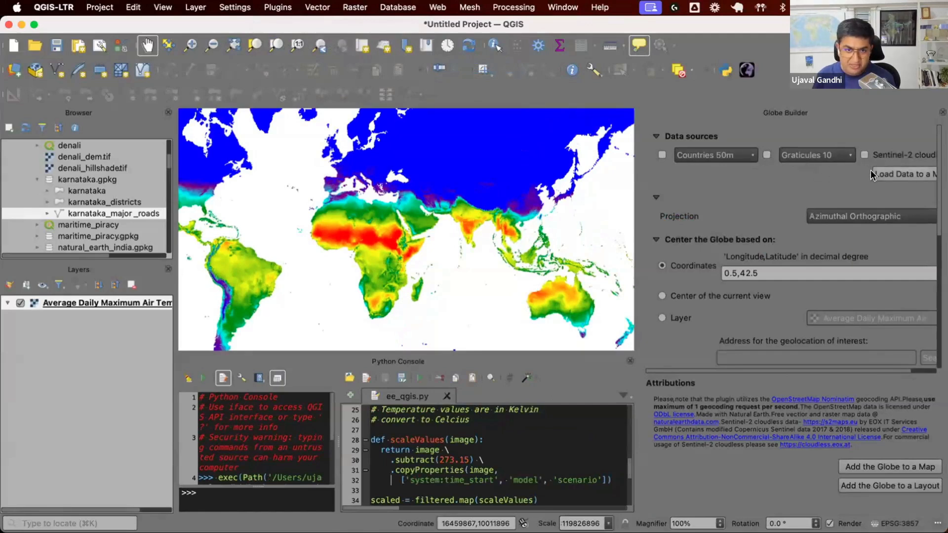
drag(643, 230, 564, 228)
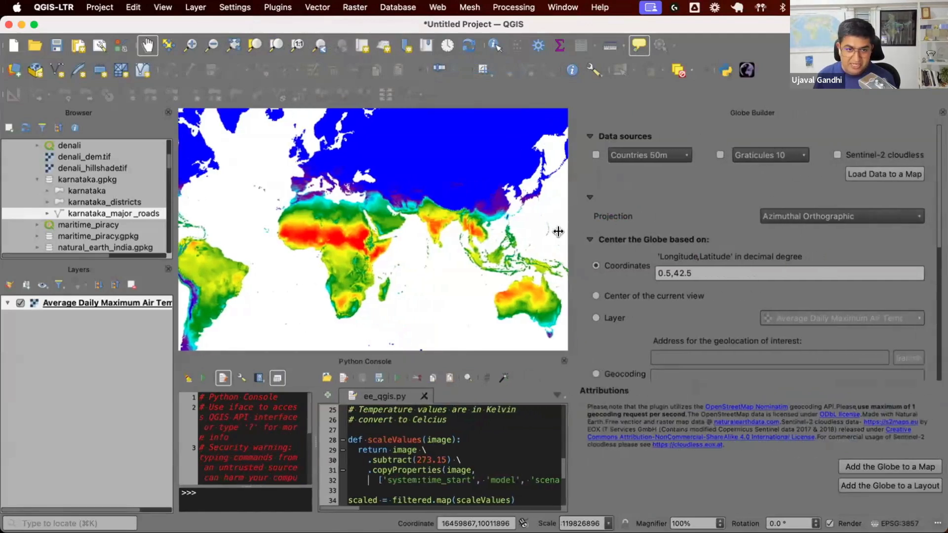
click(853, 219)
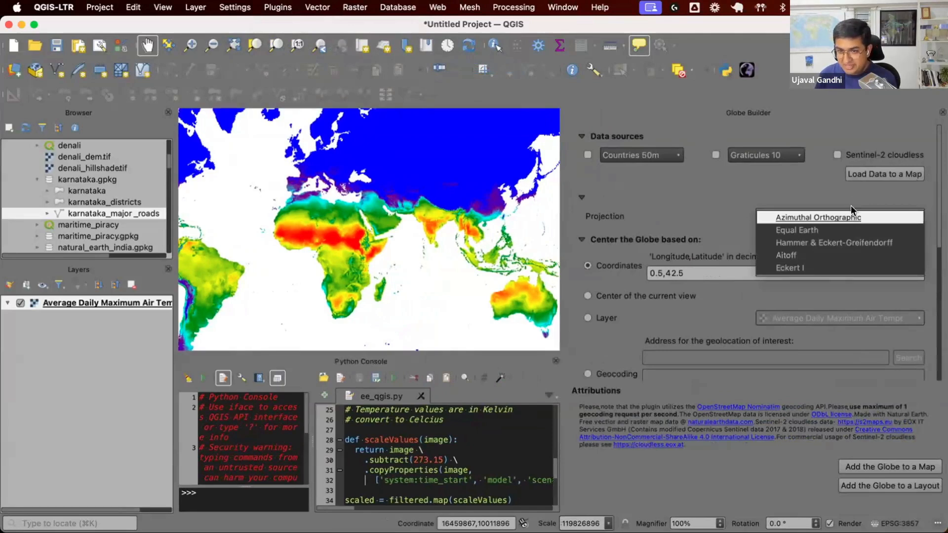
click(853, 218)
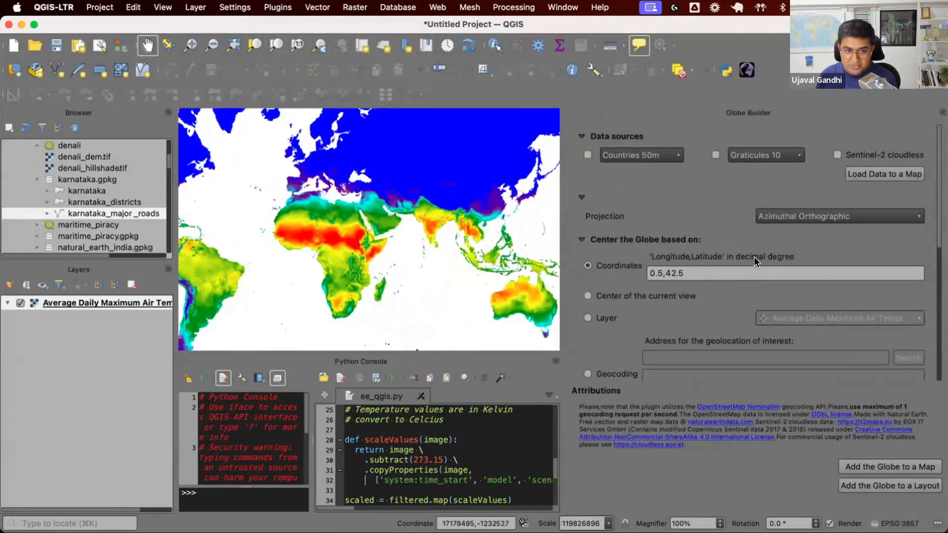
Step: Pan and zoom the map onto India and center the globe on the current view
drag(375, 237, 439, 237)
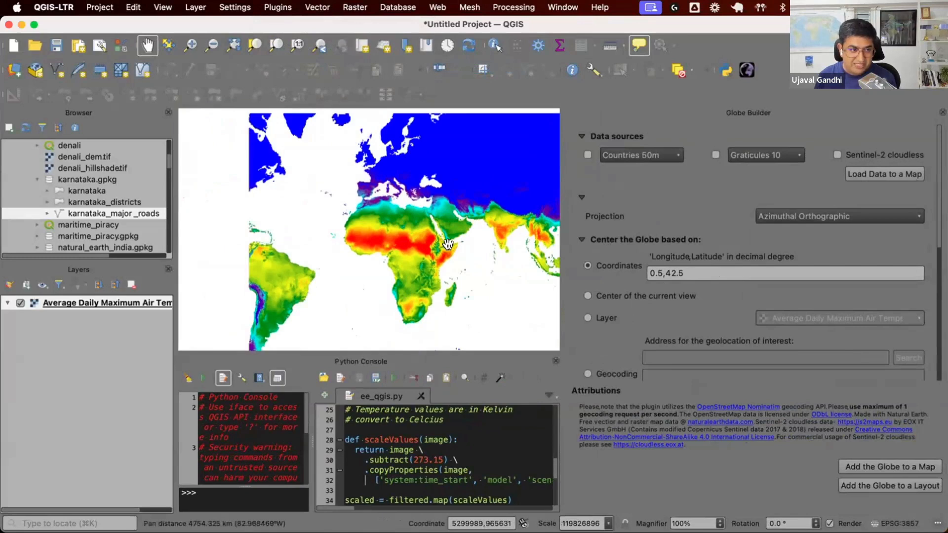
drag(337, 267, 334, 267)
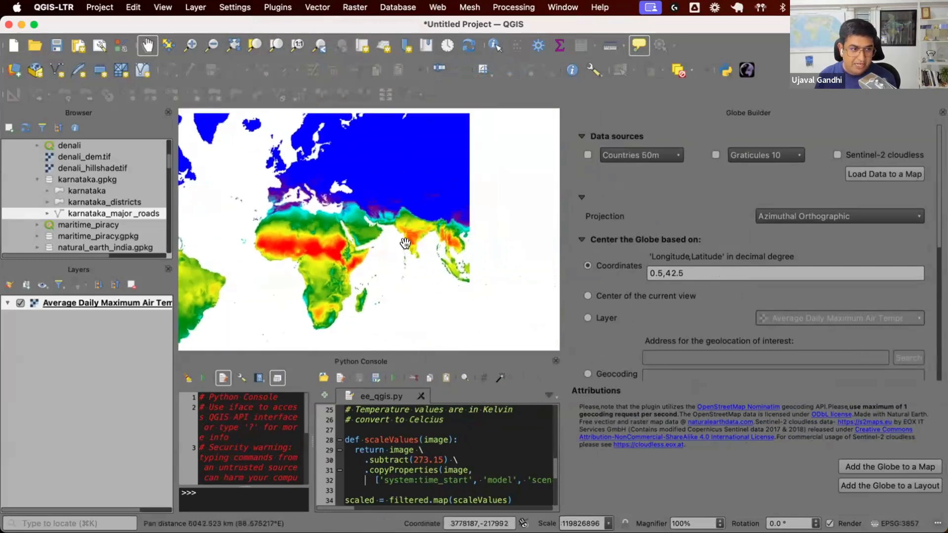
scroll(409, 224, up, 2)
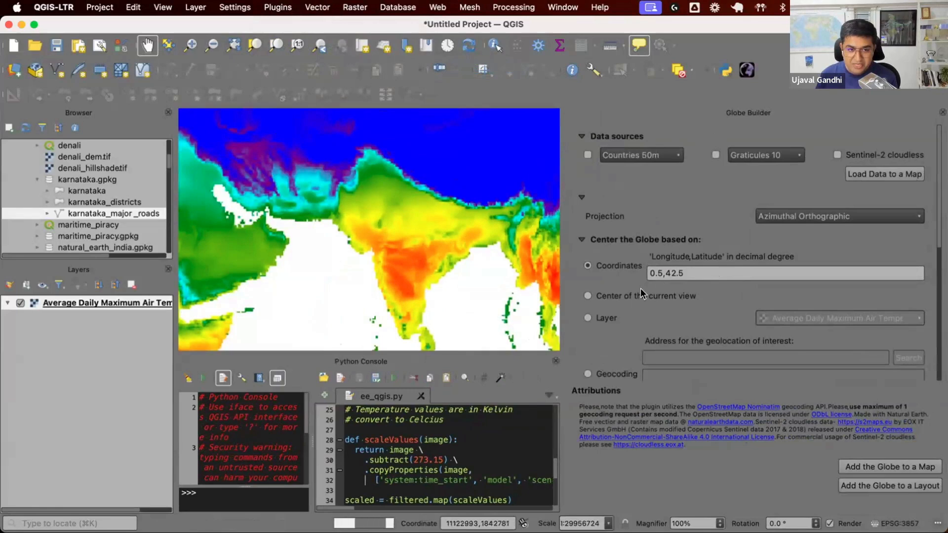
click(623, 297)
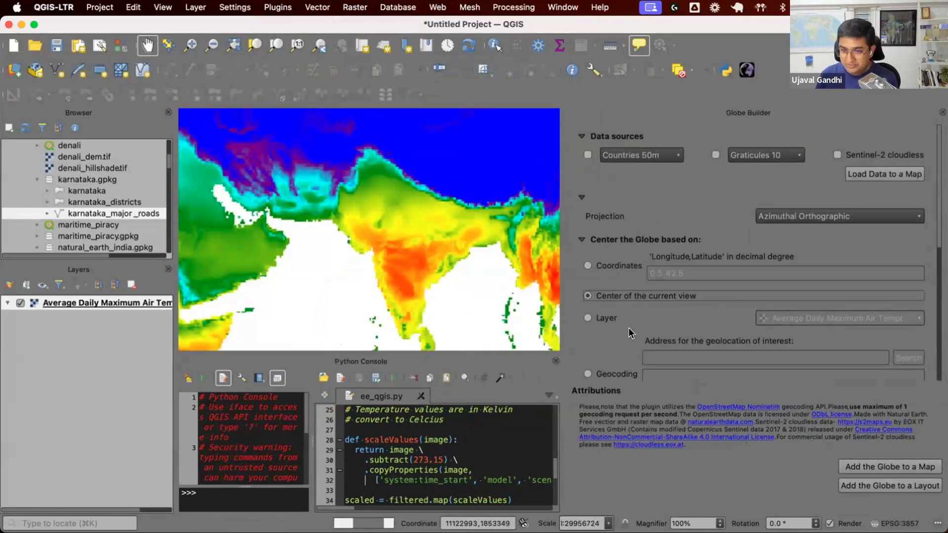
Step: Set the globe's background colour to white in the Globe Builder visualization settings
drag(429, 218, 419, 298)
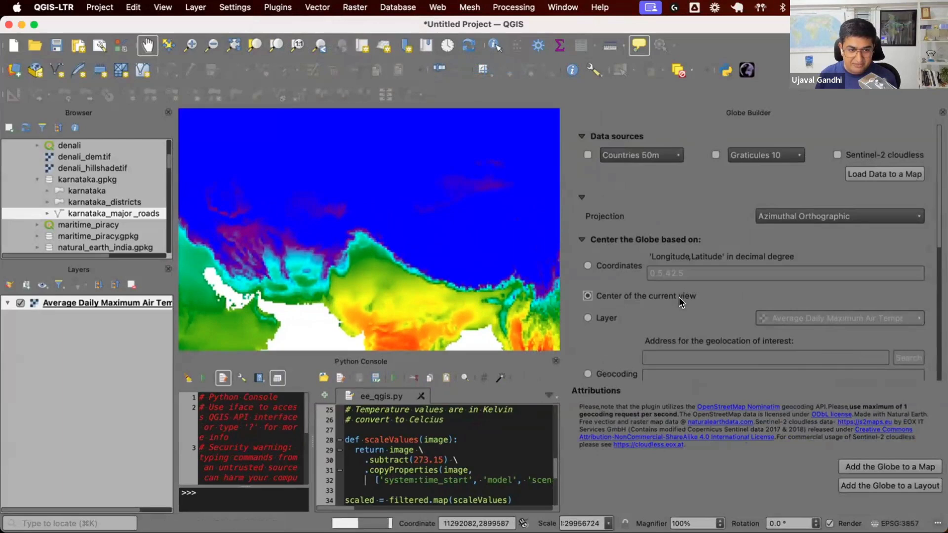
scroll(679, 297, down, 10)
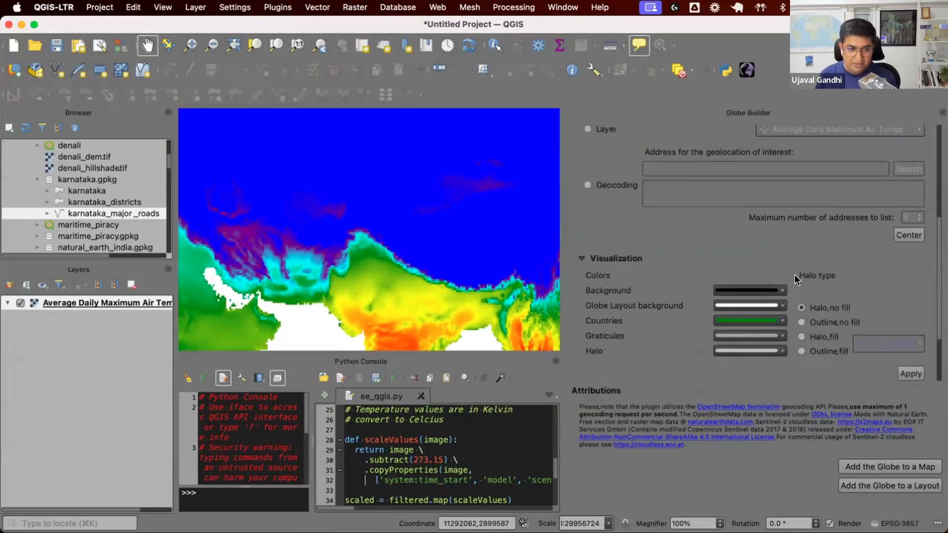
scroll(828, 268, down, 2)
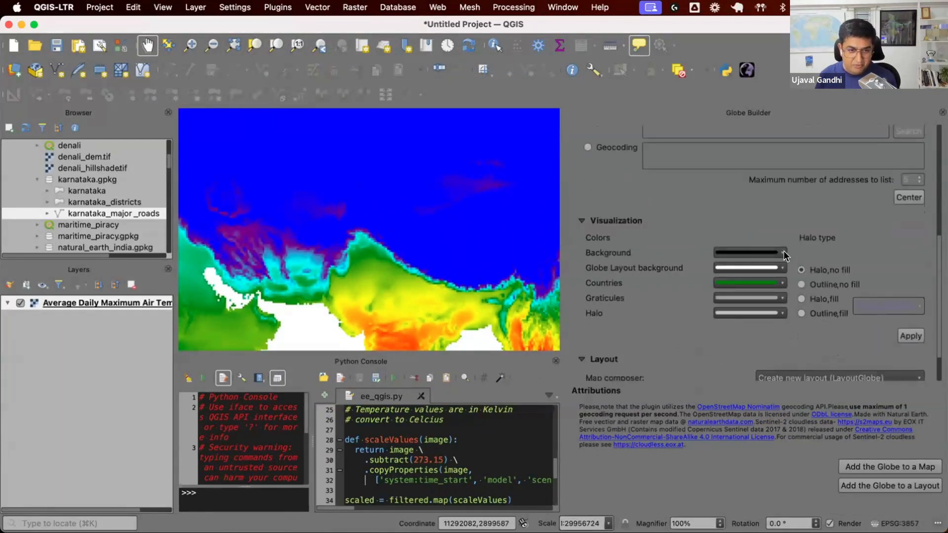
click(783, 251)
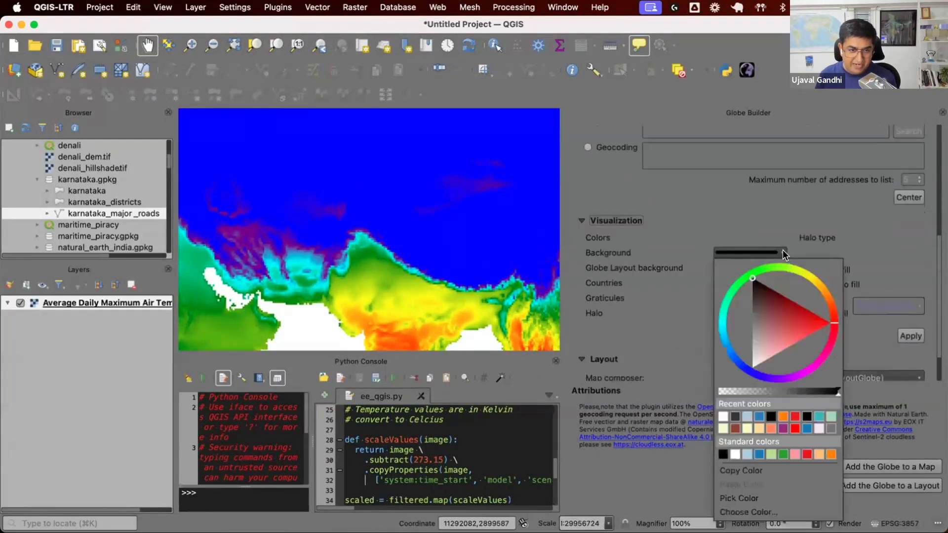
click(722, 417)
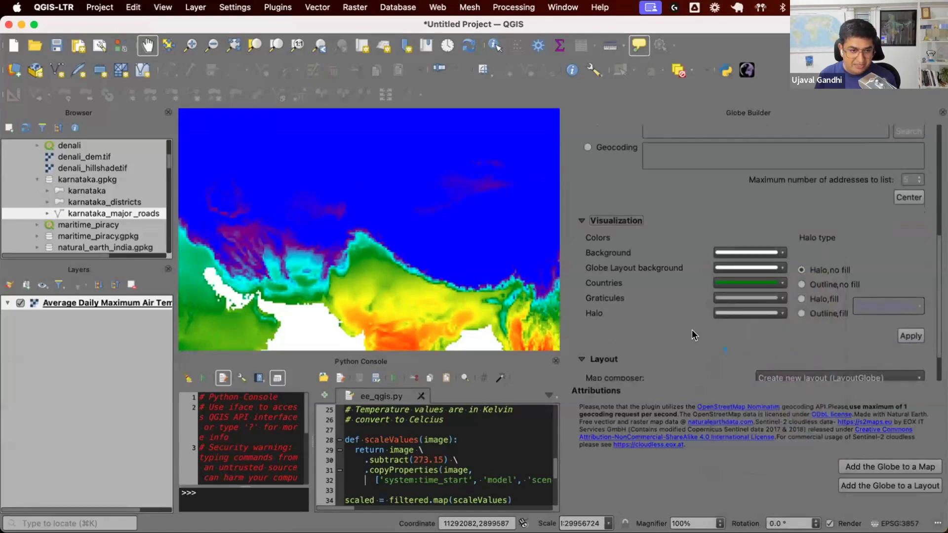
Step: Add the globe to the map and review the custom orthographic project CRS definition without changing it
scroll(692, 330, down, 3)
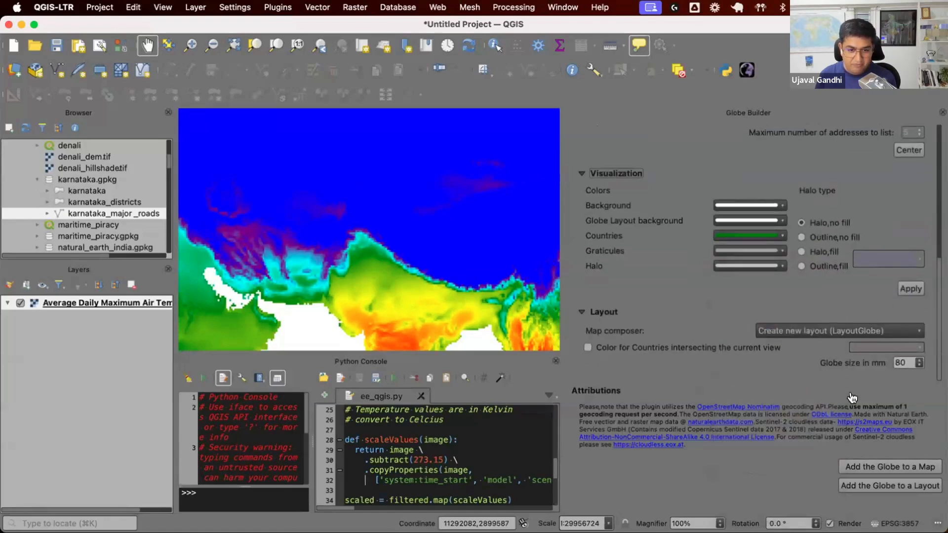
click(893, 467)
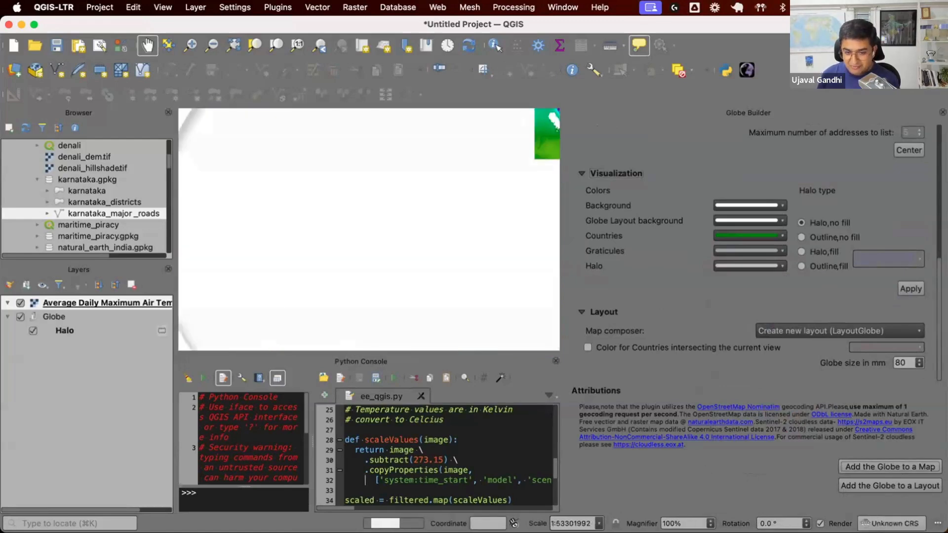
click(889, 523)
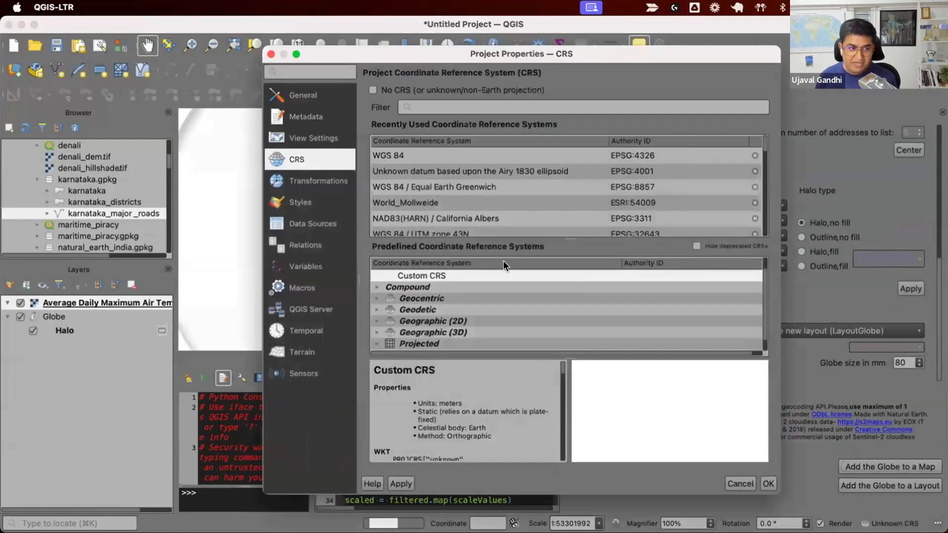
scroll(444, 412, down, 10)
double_click(420, 445)
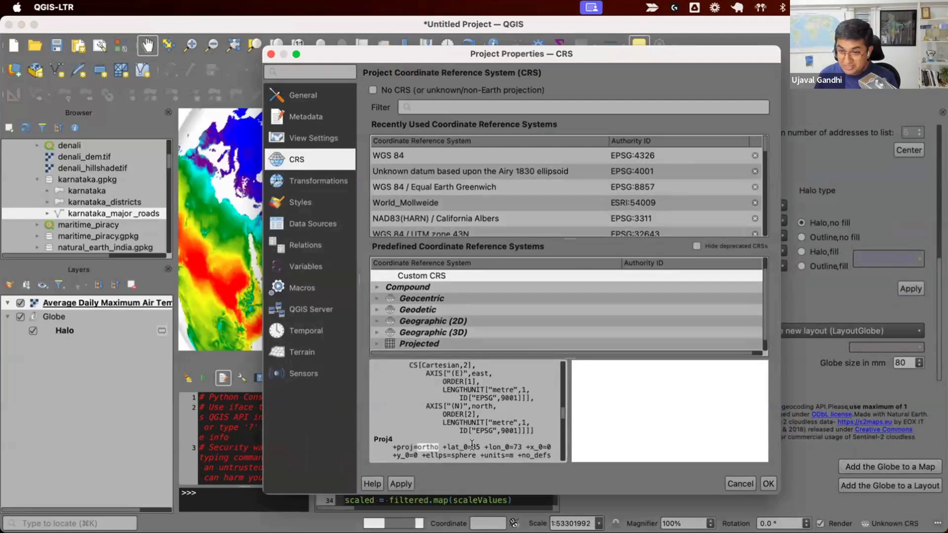
click(736, 482)
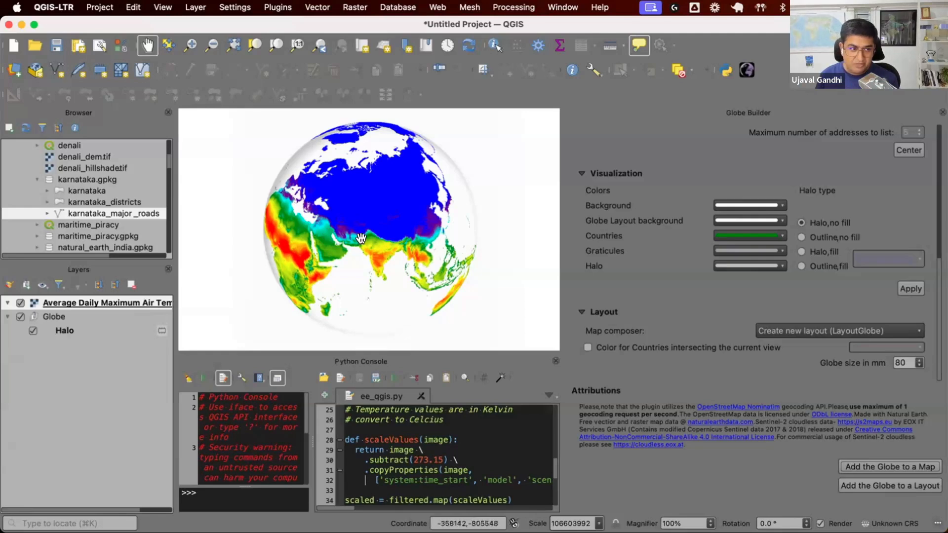
Step: Add the globe to a new print layout
scroll(363, 238, up, 1)
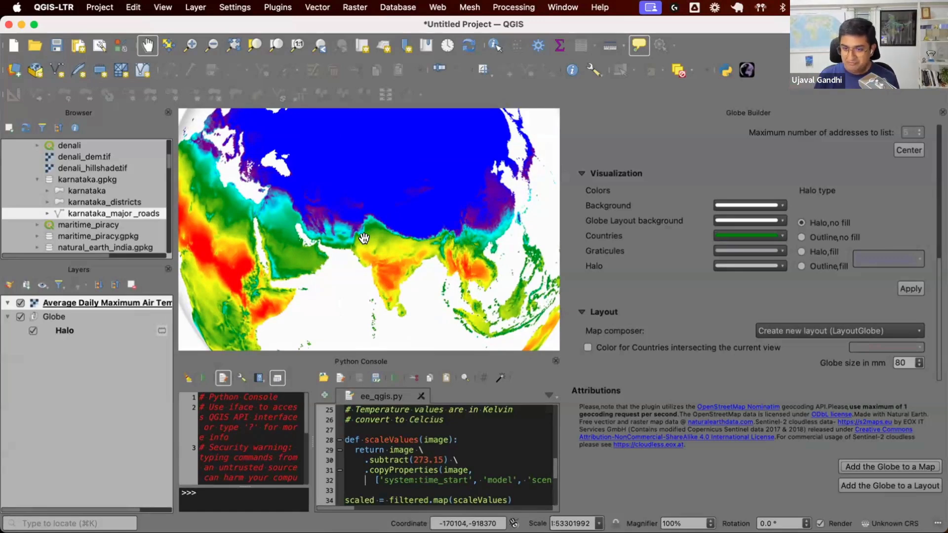
scroll(749, 319, up, 3)
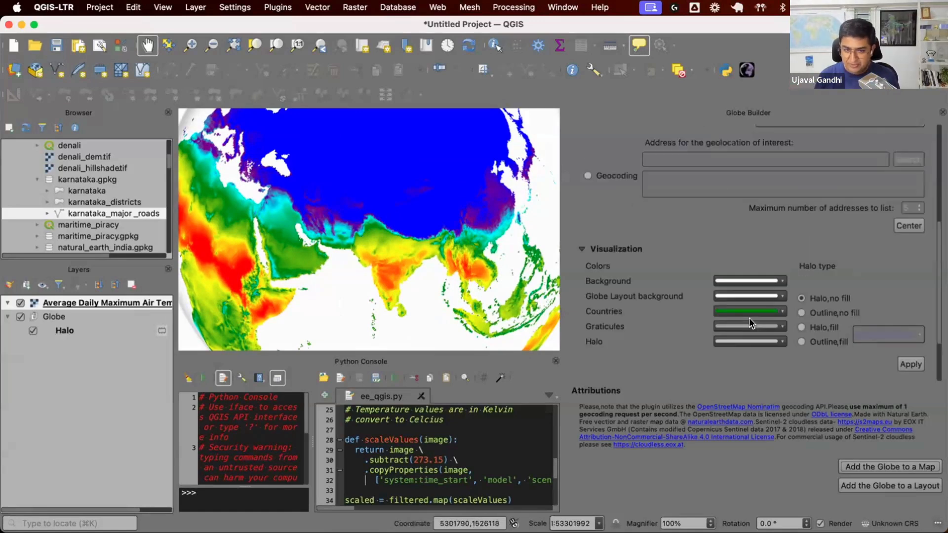
click(887, 485)
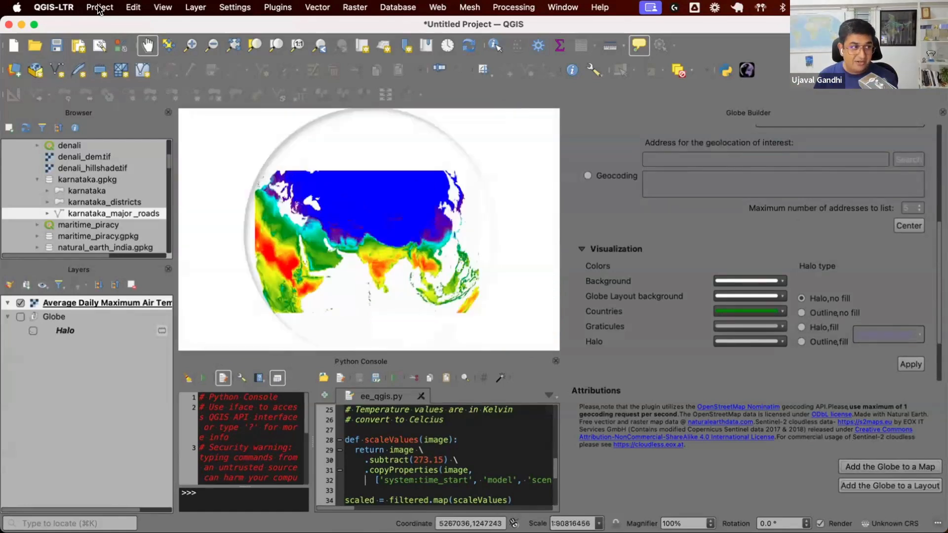
Step: Open the LayoutGlobe print layout from the project's layouts
click(99, 6)
mouse_move(148, 281)
click(247, 282)
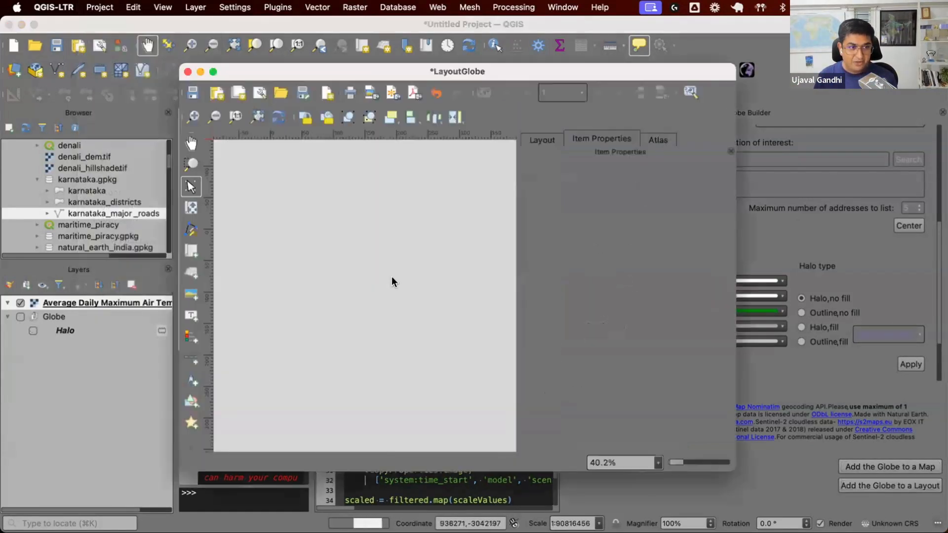